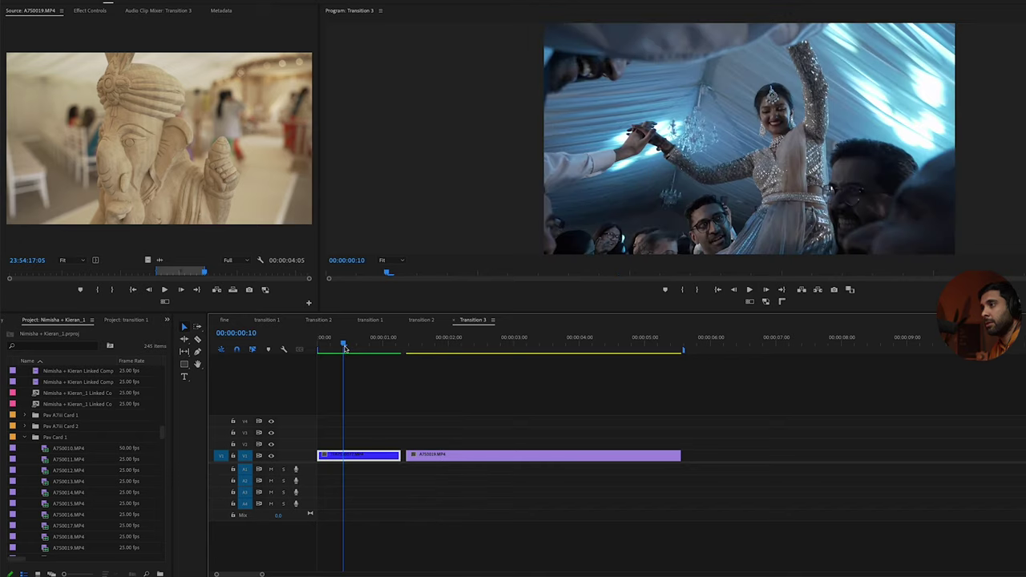
Preview the dance-floor-to-statue cut, then select both V1 clips to replace with an After Effects composition
drag(344, 347, 456, 380)
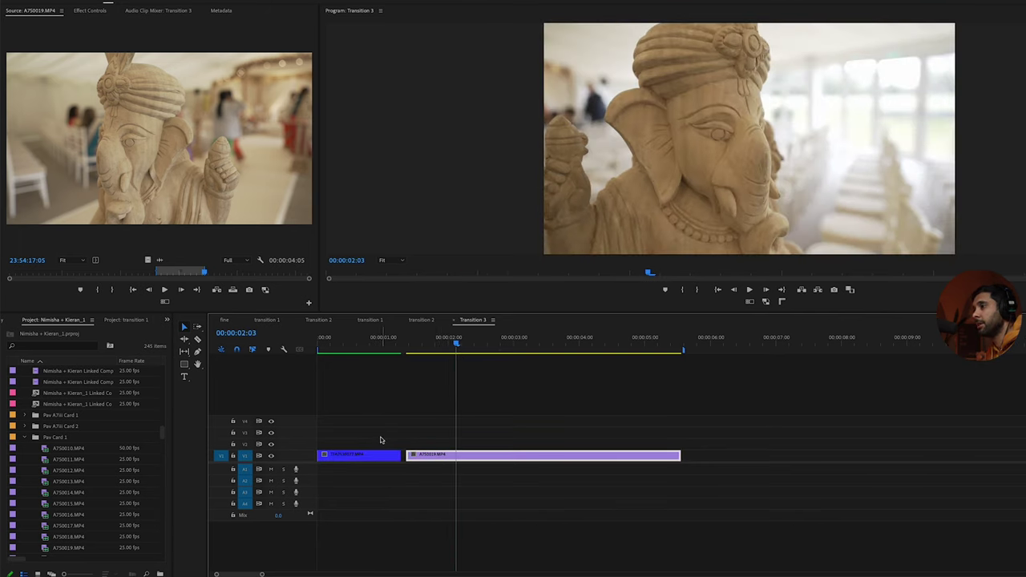
drag(367, 426, 508, 486)
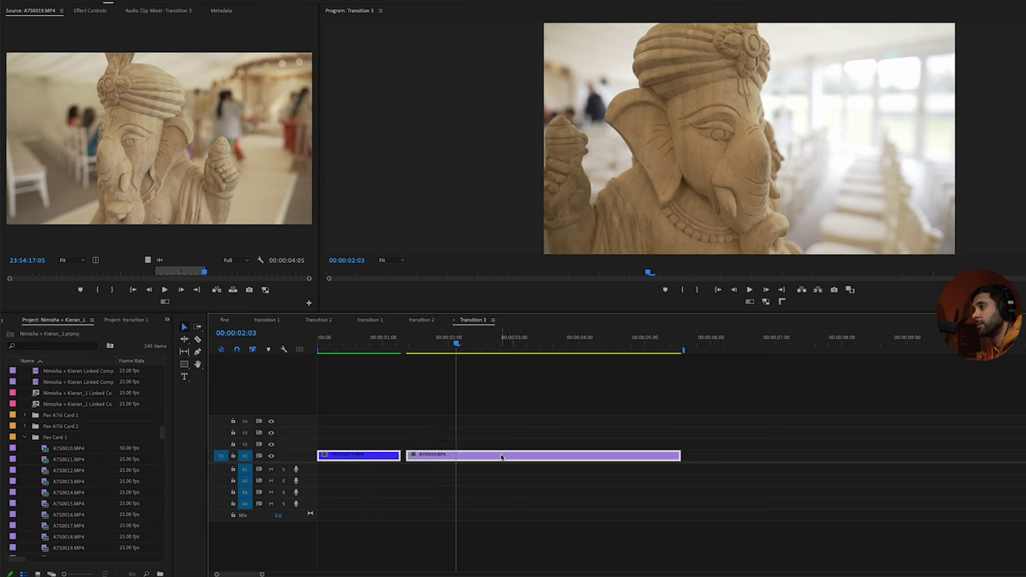
right_click(502, 457)
Replace the clips with an After Effects composition and rename the top layer 'dancefloor'
click(554, 249)
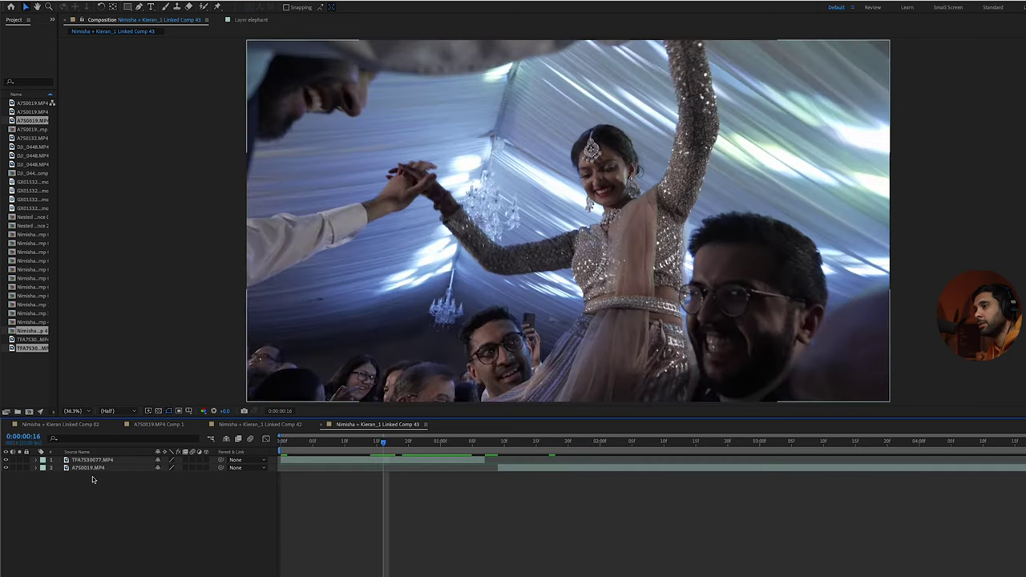
click(98, 469)
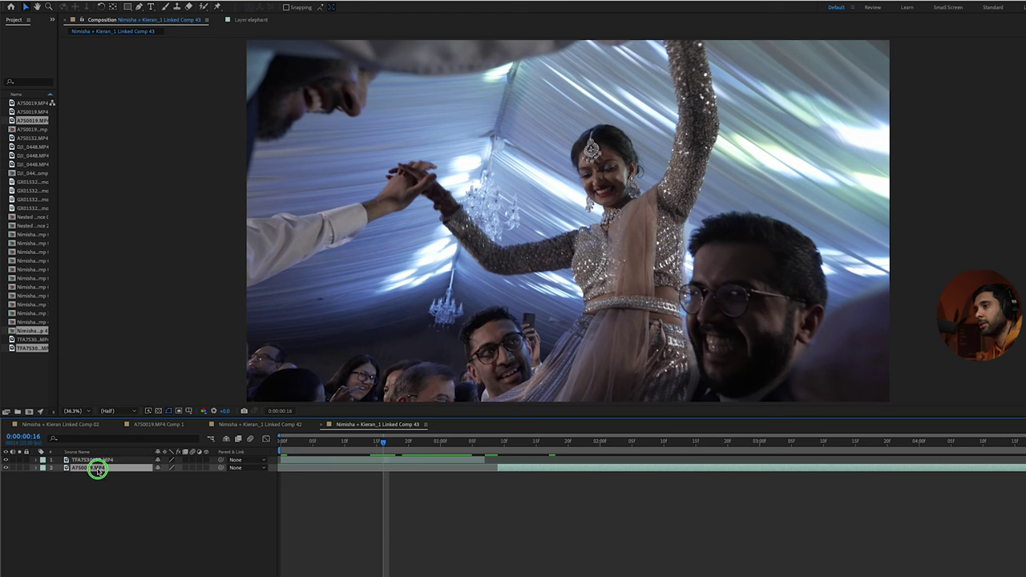
right_click(97, 470)
click(80, 460)
right_click(83, 460)
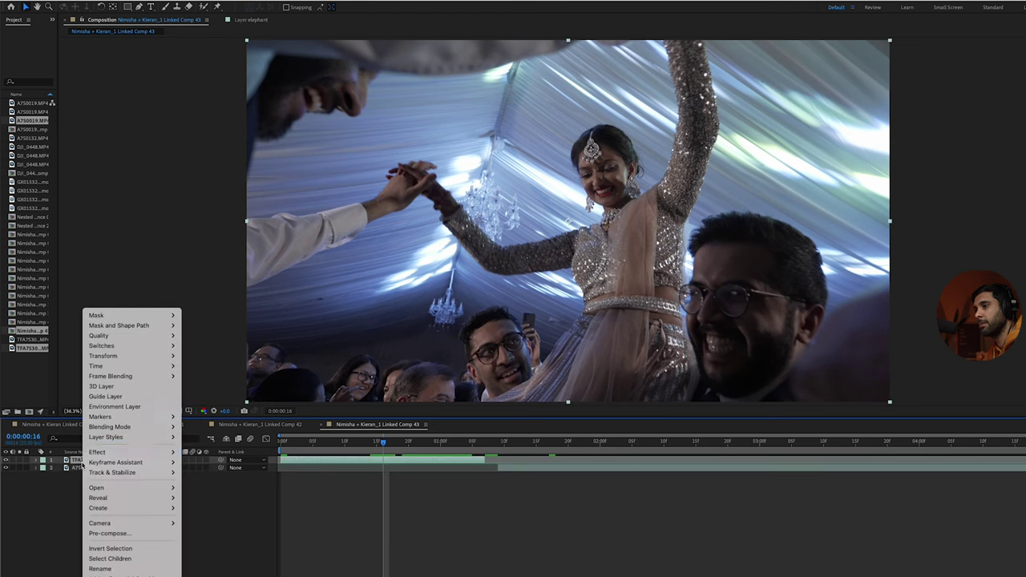
click(112, 568)
text(da)
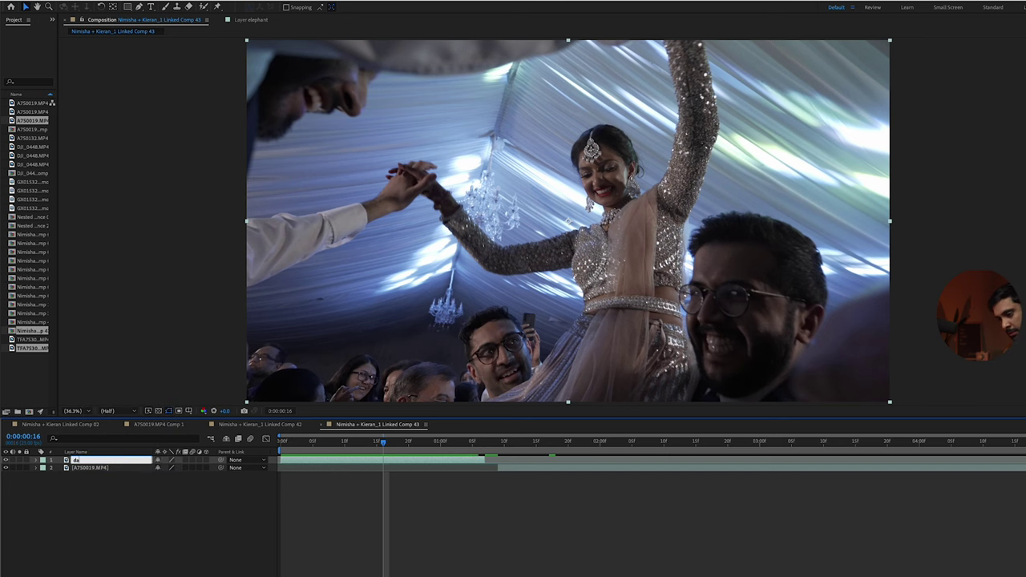
text(ncefloor)
key(Return)
Rename the statue layer 'elephant', stack it above dancefloor and slide it earlier in time
double_click(97, 467)
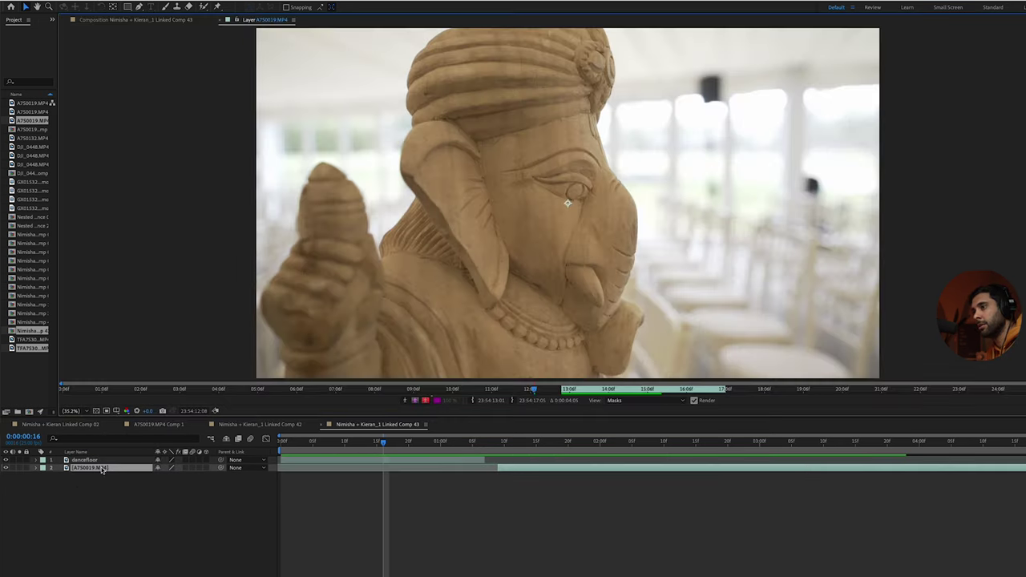
right_click(101, 469)
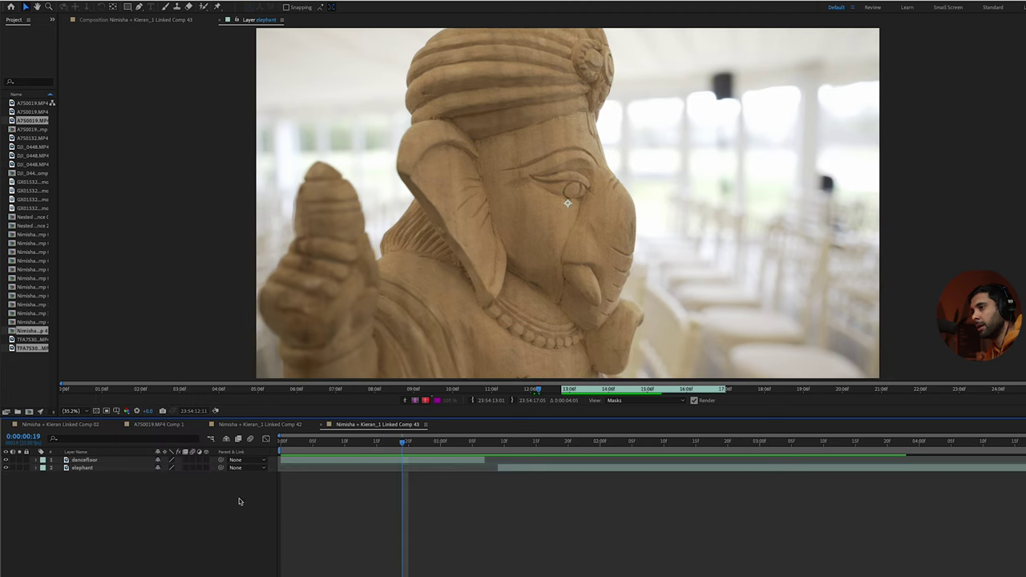
click(100, 469)
drag(96, 473, 101, 458)
drag(564, 464, 338, 445)
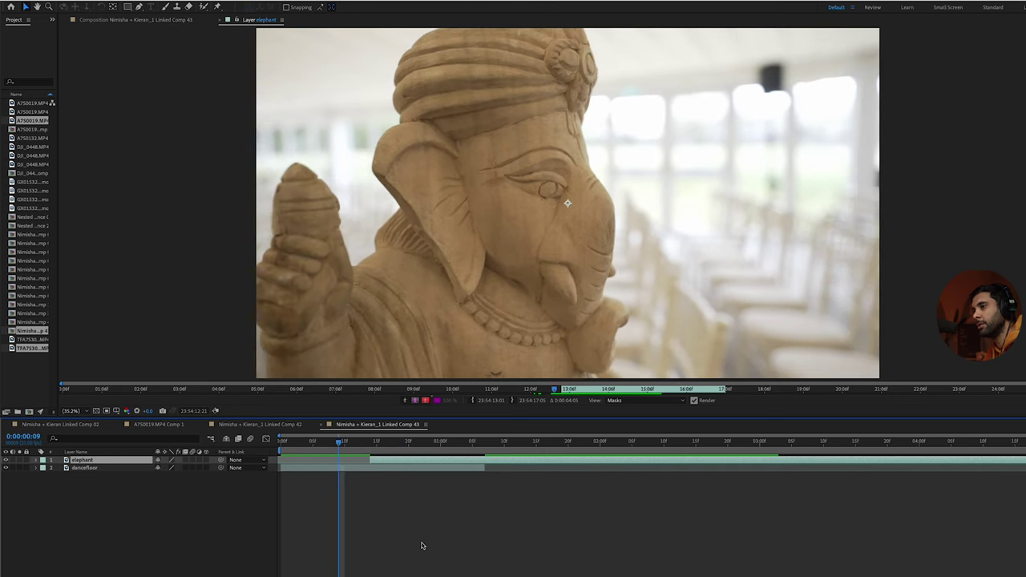
click(419, 545)
click(327, 468)
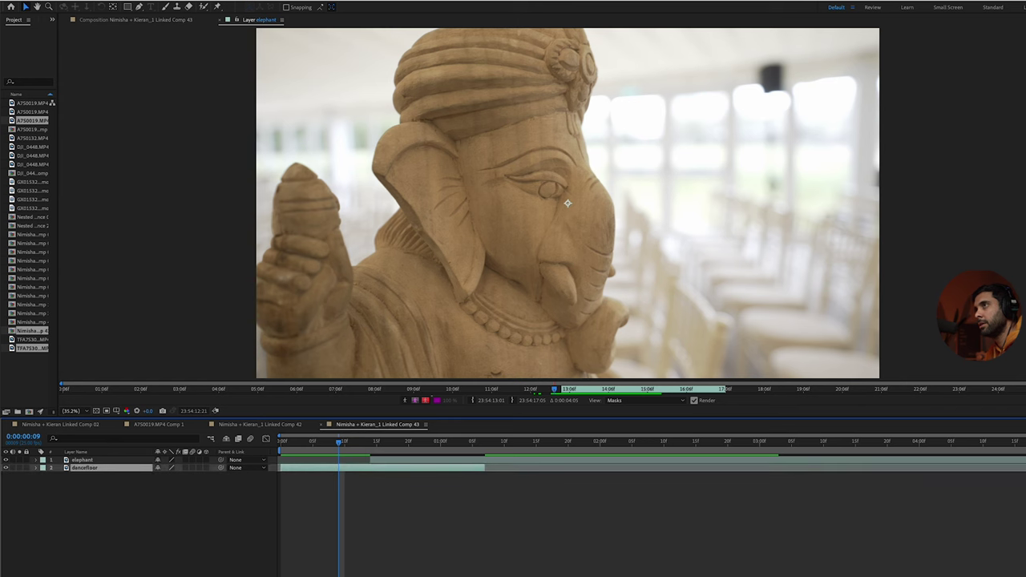
Switch the viewer from the Layer panel back to the Composition tab
click(103, 22)
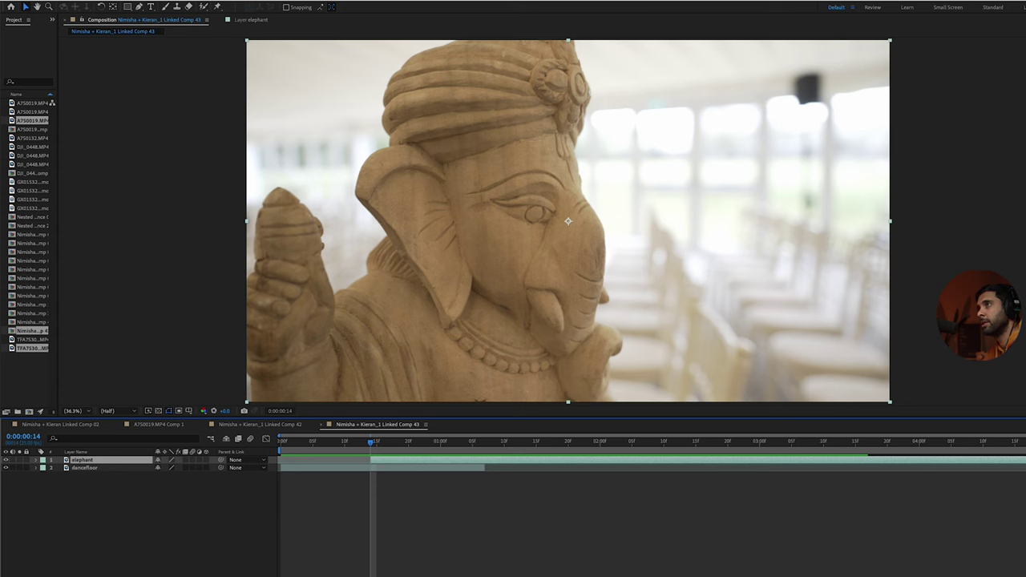
Add a Stabilize Motion tracker to the elephant layer with Track Point 1 on the statue's turban
click(217, 1)
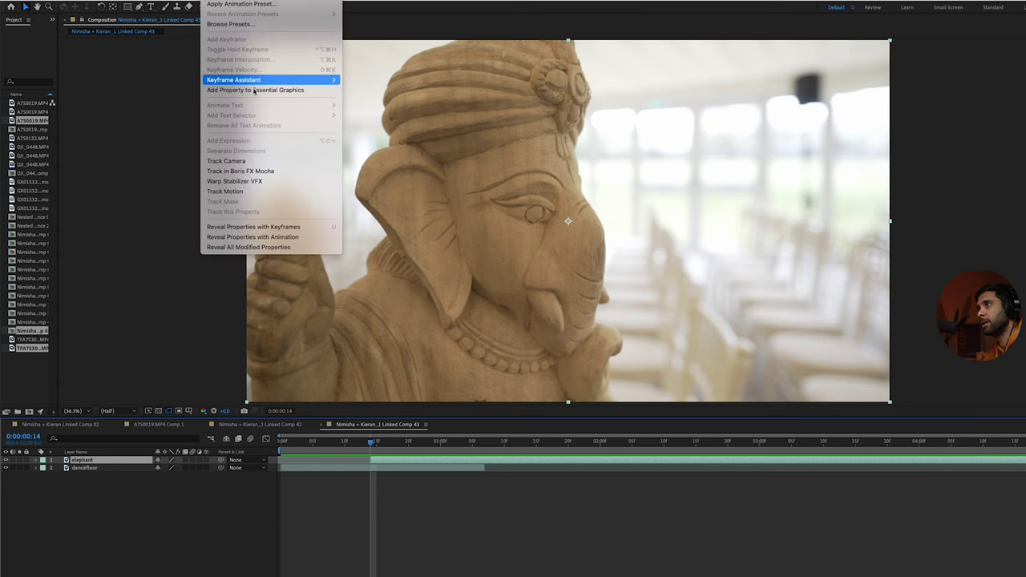
click(247, 193)
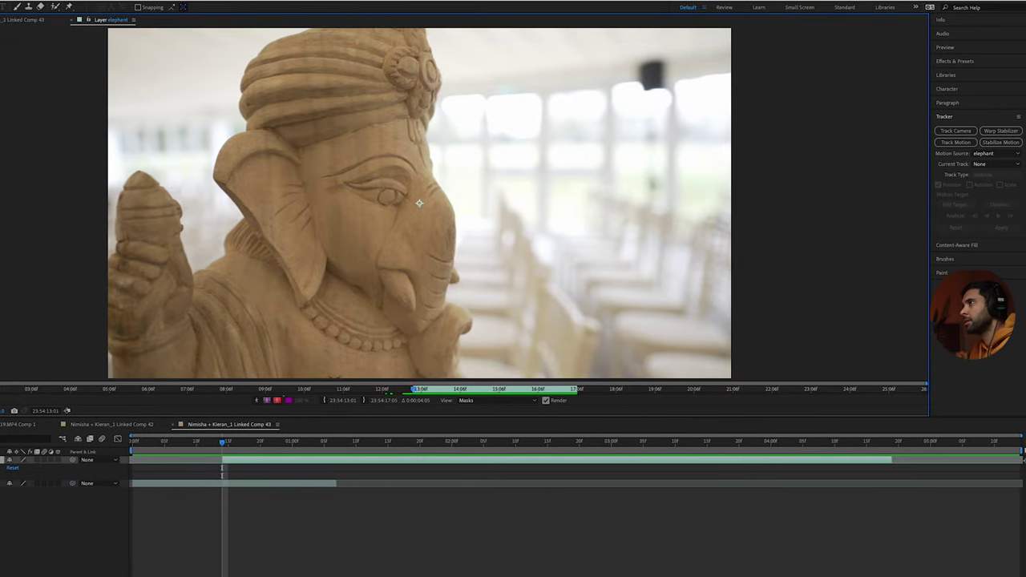
click(994, 142)
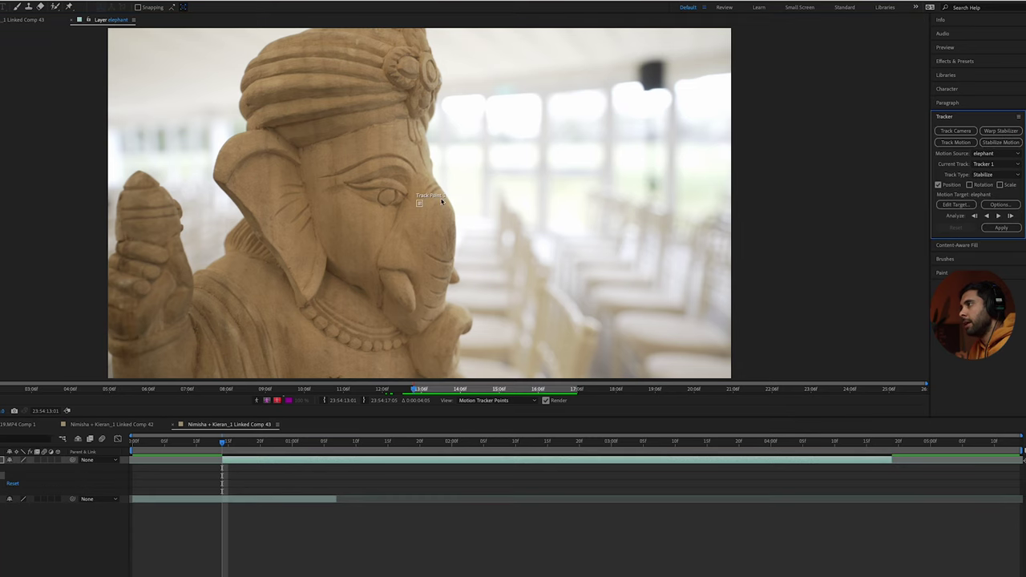
drag(420, 203, 431, 154)
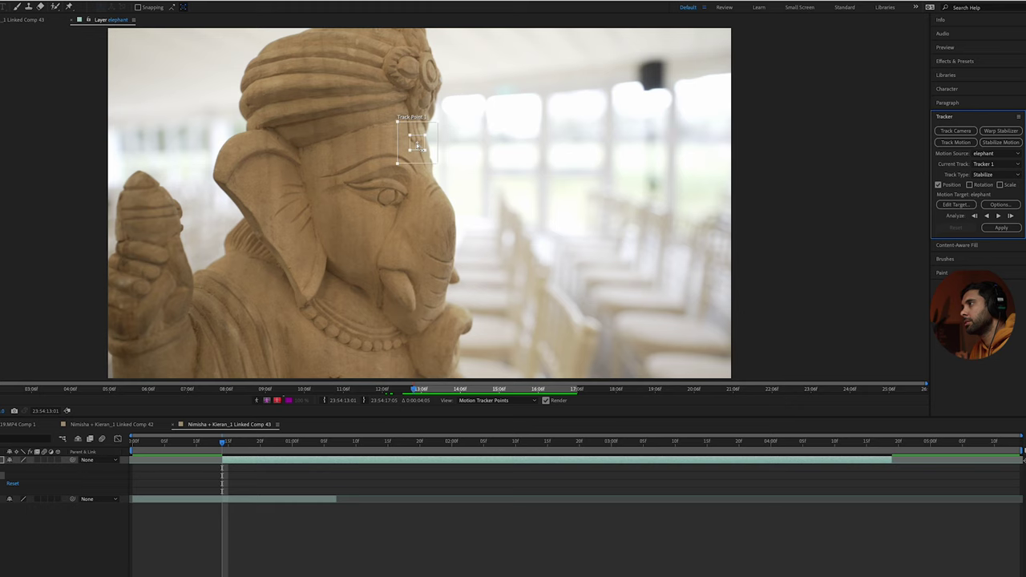
Raise the tracker's If Confidence is Below threshold, refine the turban track point, and review the tracked path
click(997, 204)
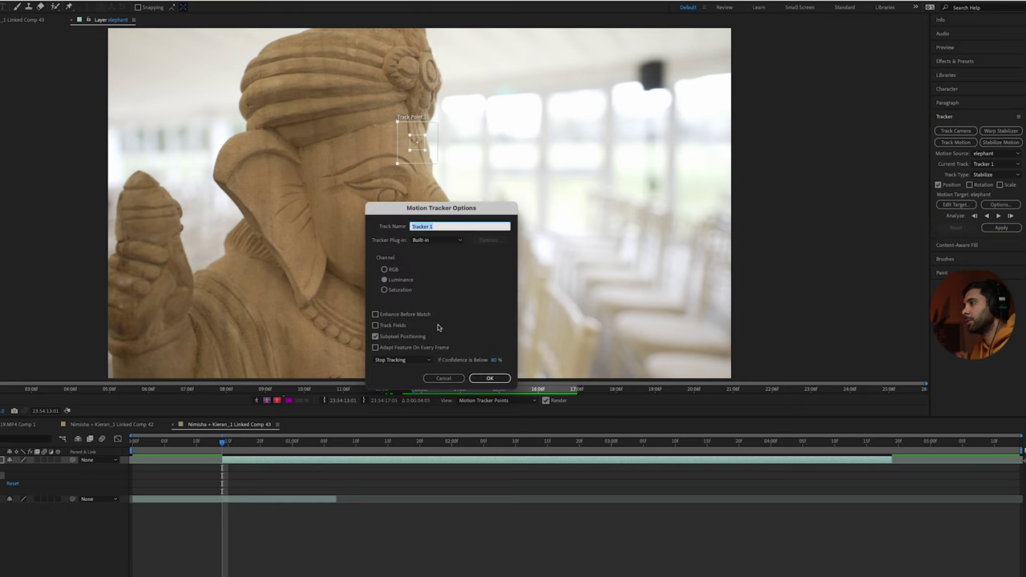
click(494, 360)
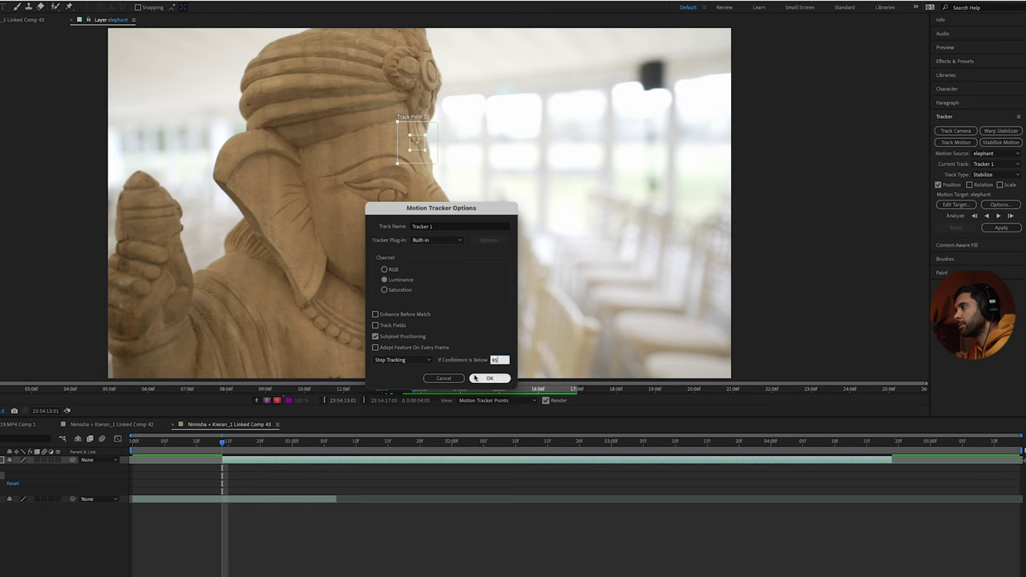
click(476, 377)
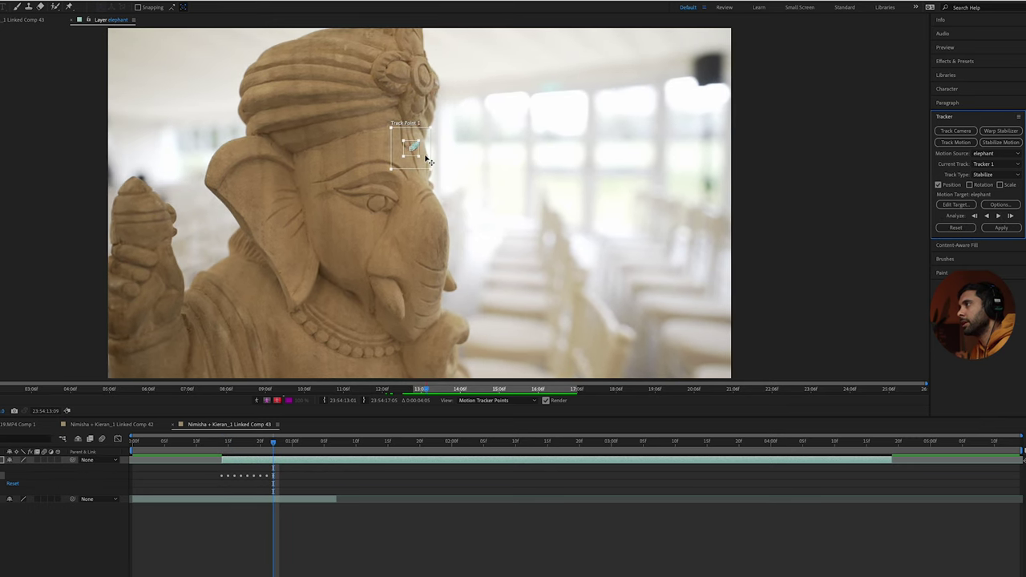
drag(429, 157, 424, 152)
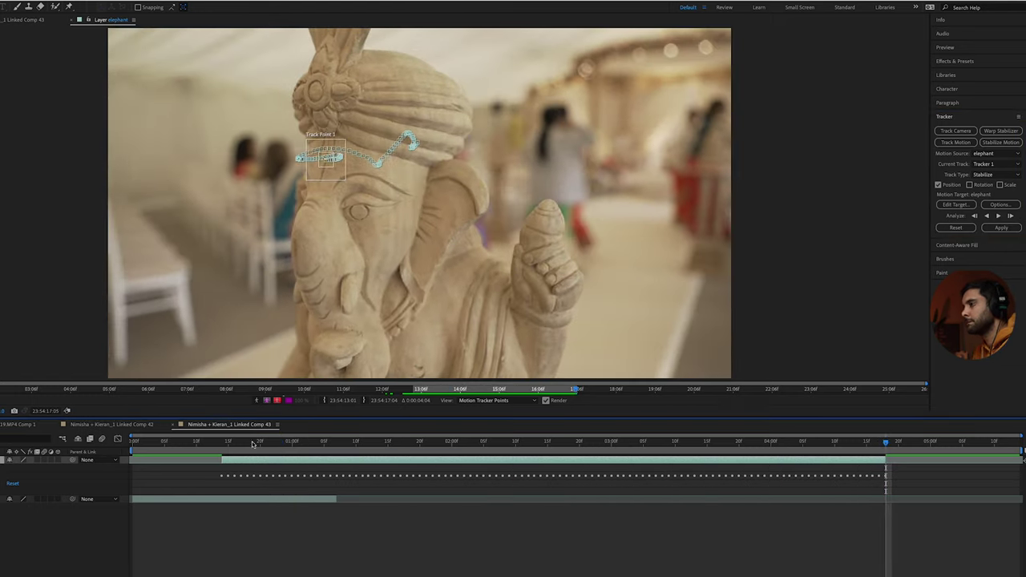
drag(234, 445, 812, 466)
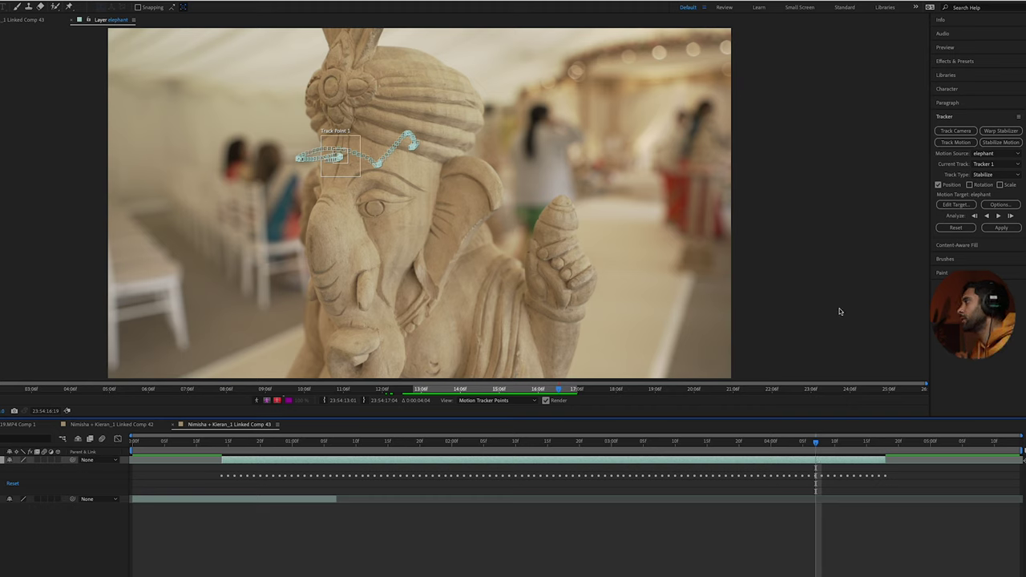
Apply the track in X and Y to the elephant layer and scrub through to check the stabilization
click(1001, 229)
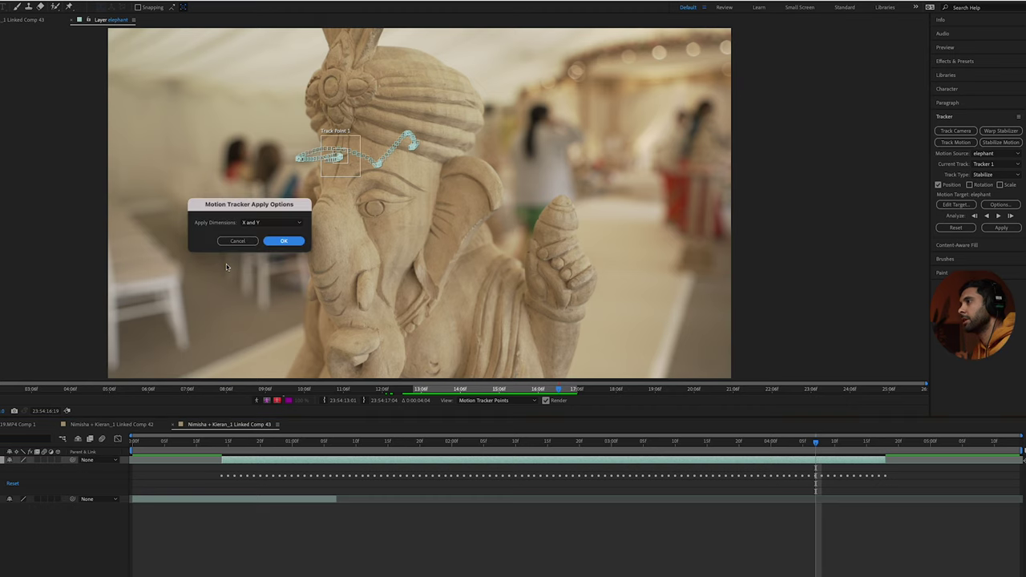
click(284, 242)
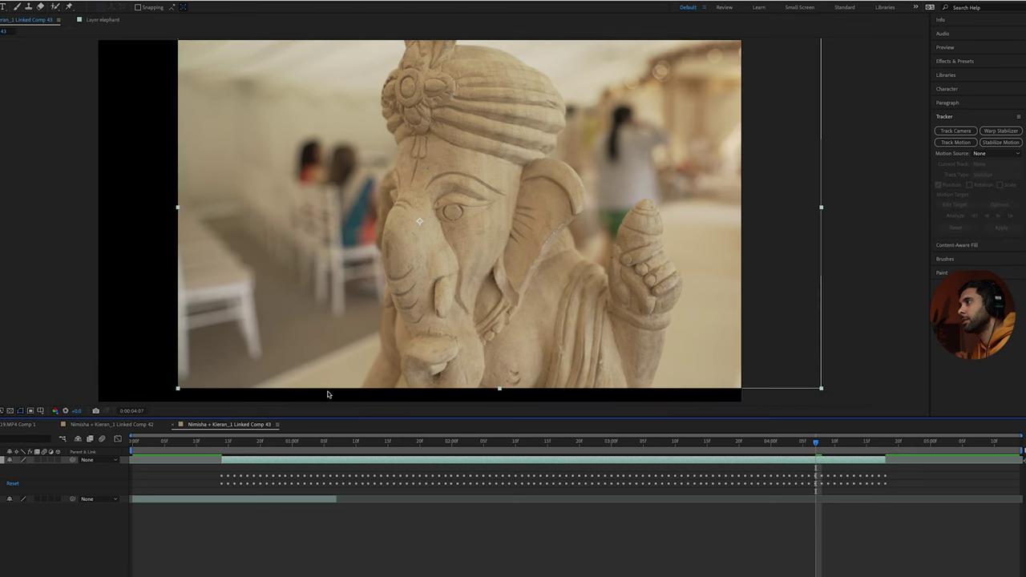
drag(210, 445, 845, 507)
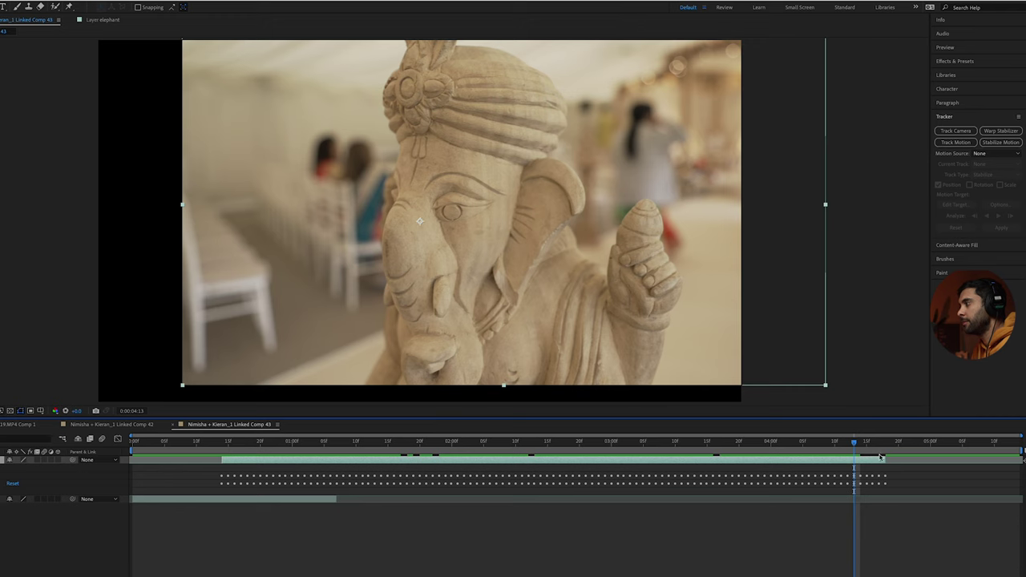
drag(854, 449, 388, 403)
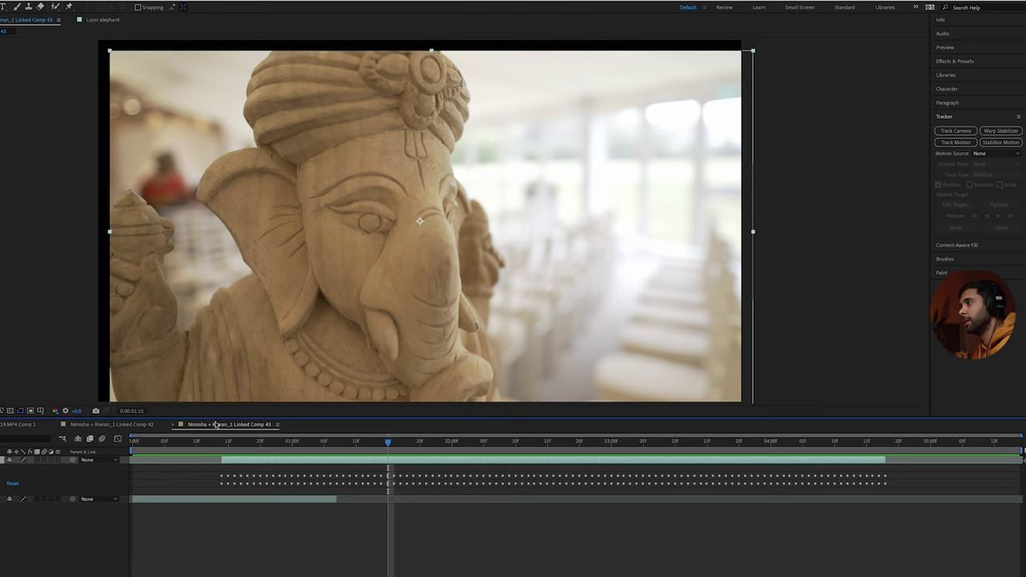
drag(389, 444, 173, 446)
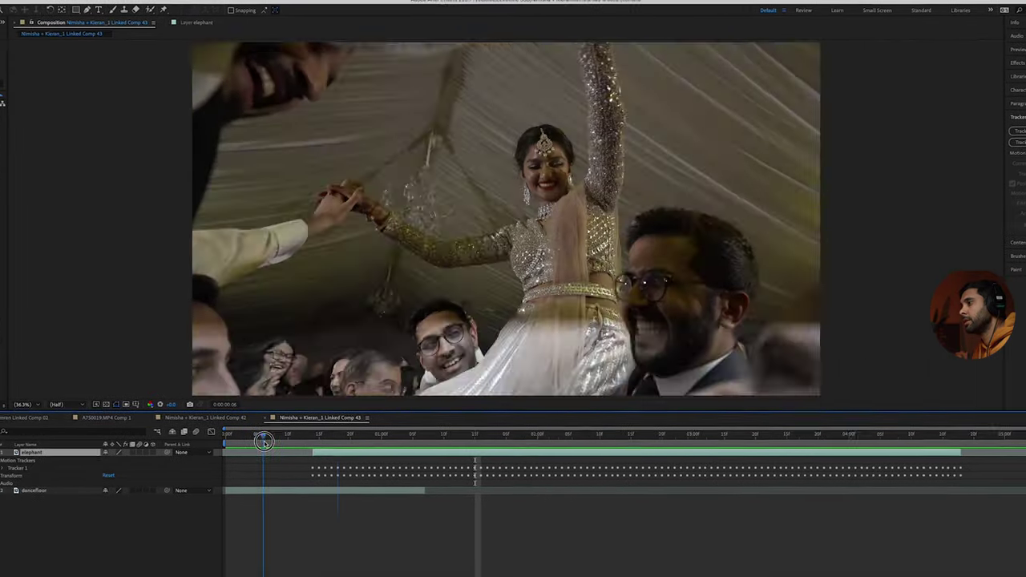
drag(263, 442, 390, 450)
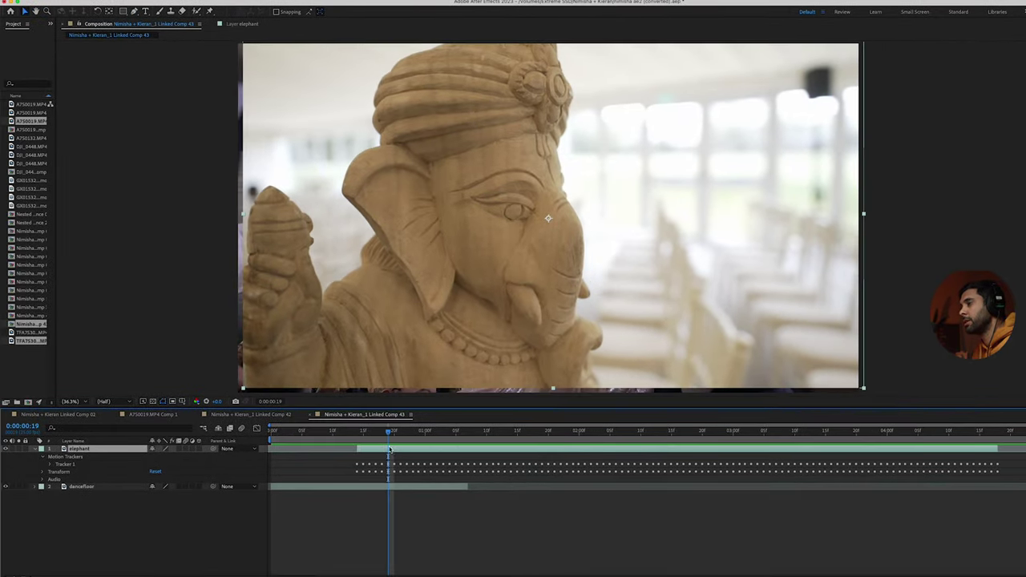
Save the project and pre-compose the elephant layer as elephant Comp 1, moving all attributes
right_click(110, 451)
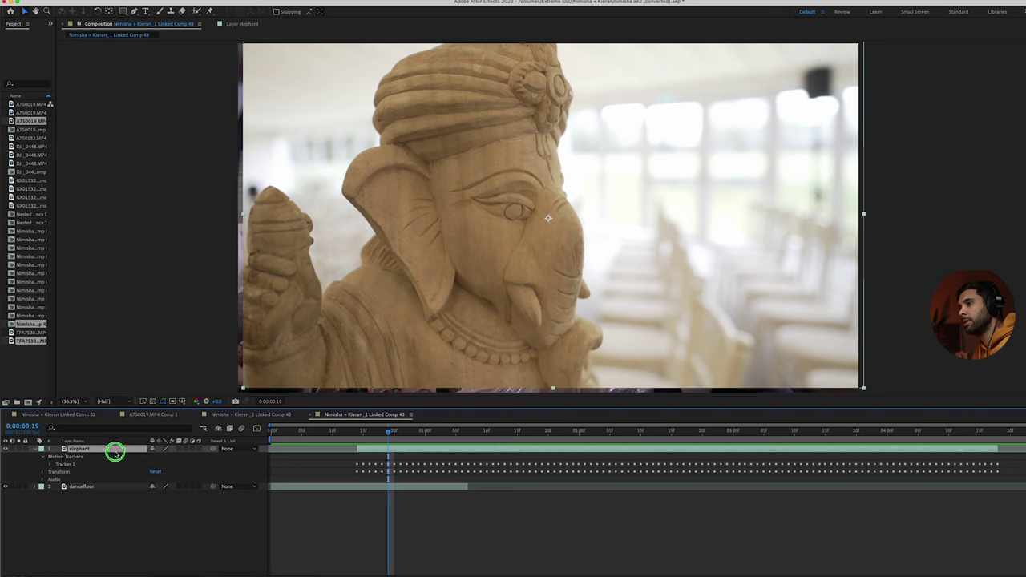
click(81, 515)
key(super+s)
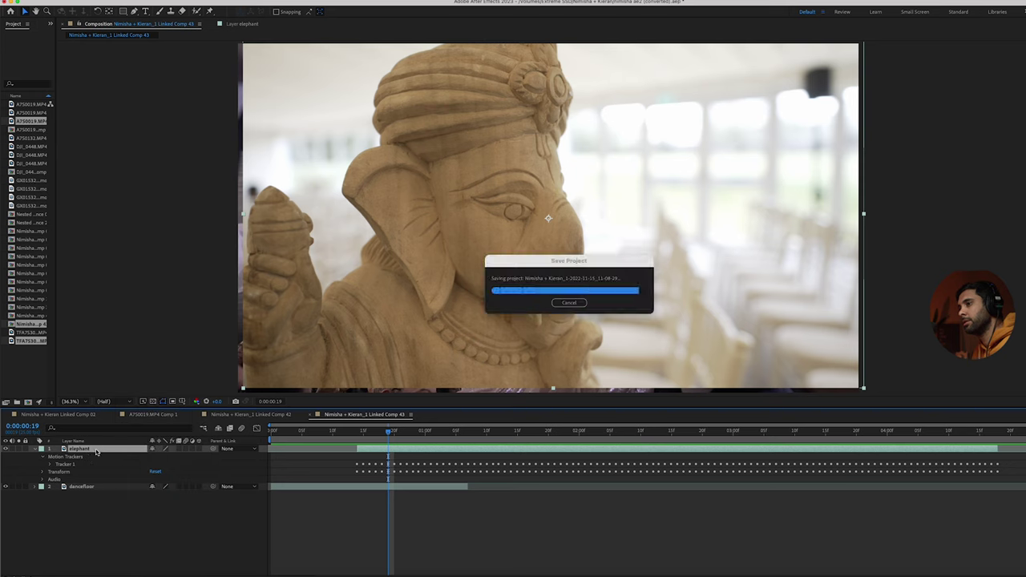
right_click(97, 451)
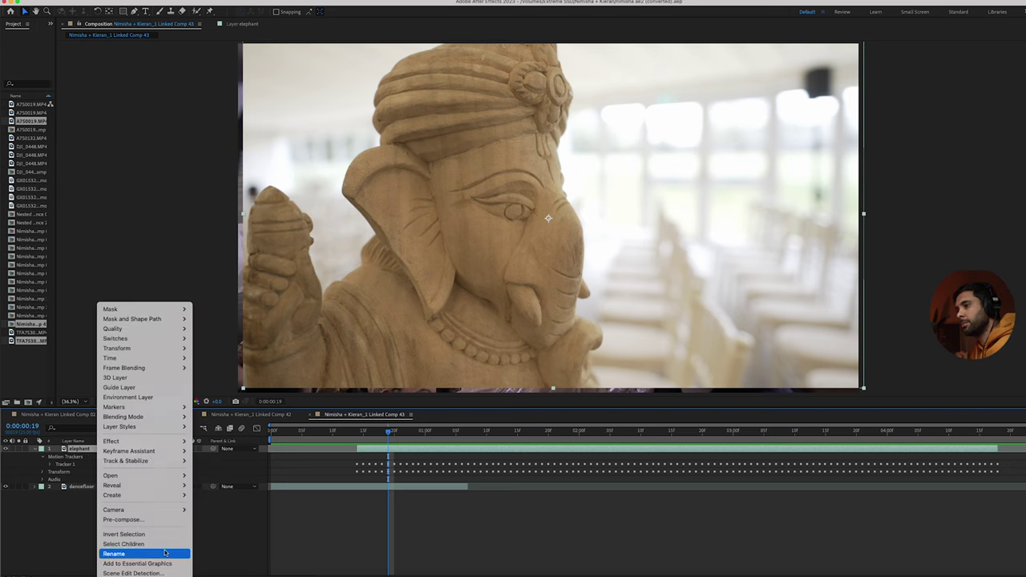
click(148, 521)
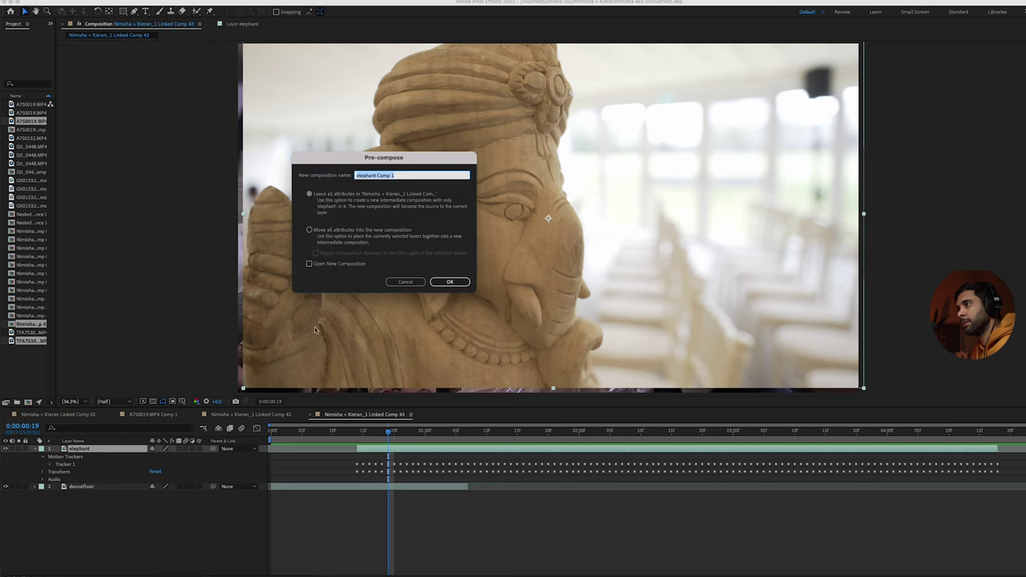
click(310, 230)
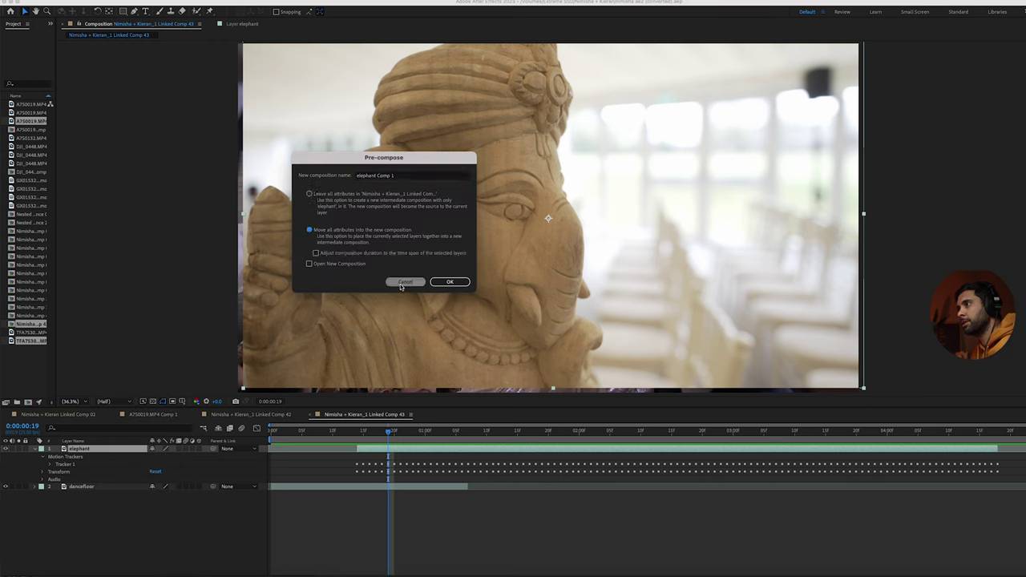
click(449, 282)
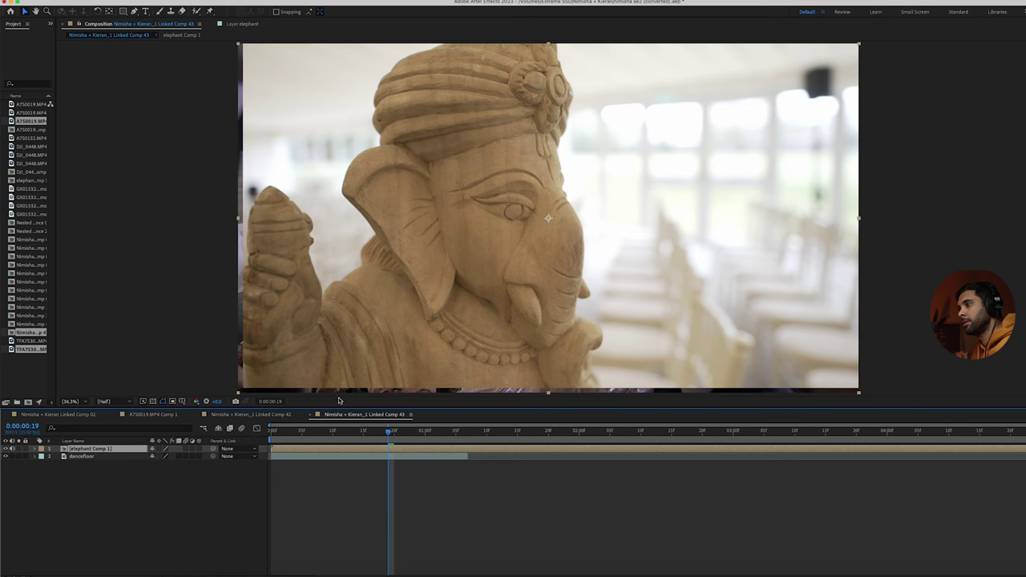
At 0:00:00:14, set Scale and Position keyframes with Scale at 120%
drag(389, 432, 357, 433)
click(42, 448)
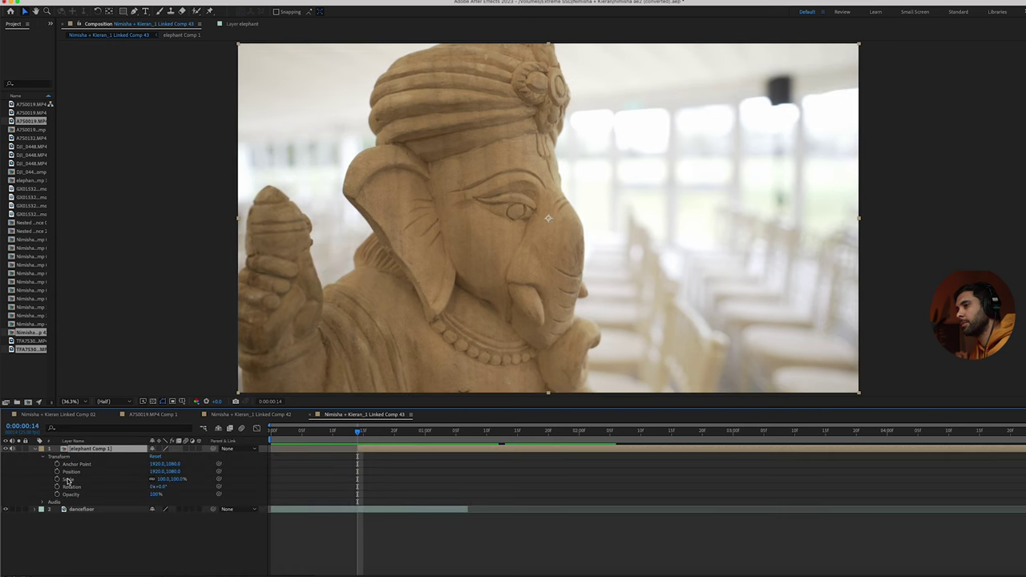
click(57, 479)
click(57, 472)
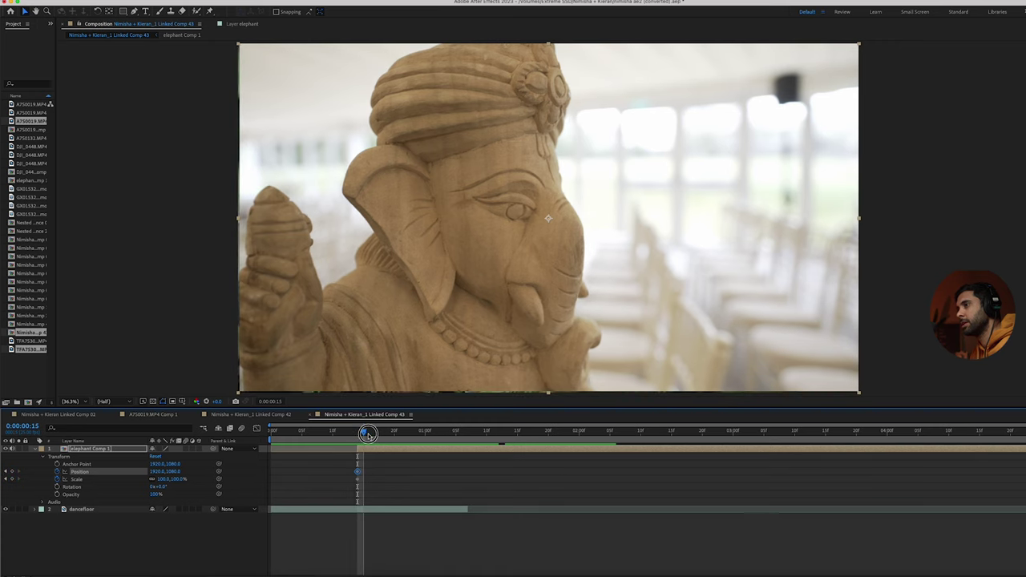
key(shift+Page_Down)
key(shift+Page_Down)
key(shift+Page_Down)
key(shift+Page_Up)
key(shift+Page_Up)
key(shift+Page_Up)
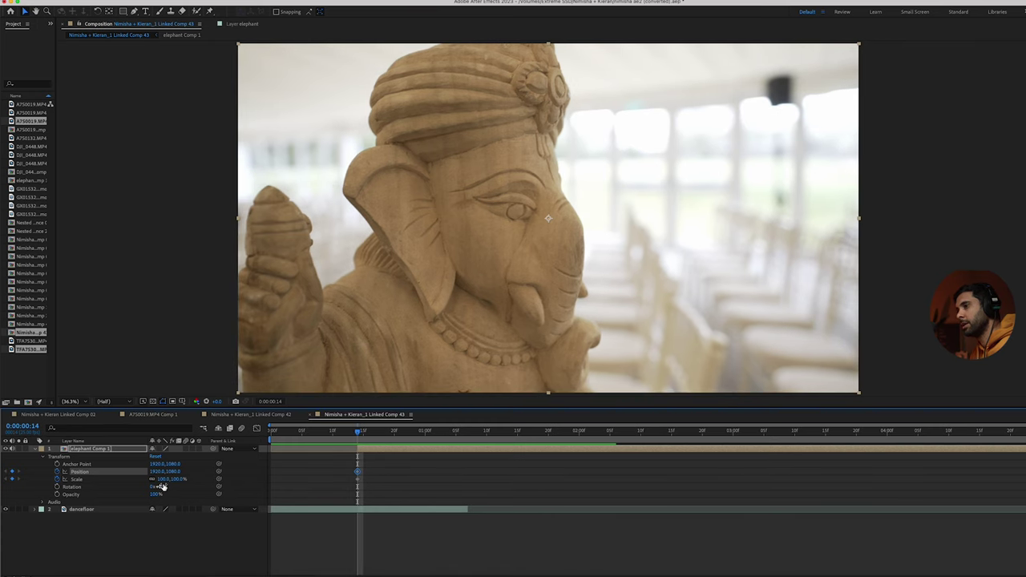
drag(176, 478, 182, 478)
At 0:00:03:11, shift the statue left and enlarge it further, then review the push-in
drag(359, 433, 799, 503)
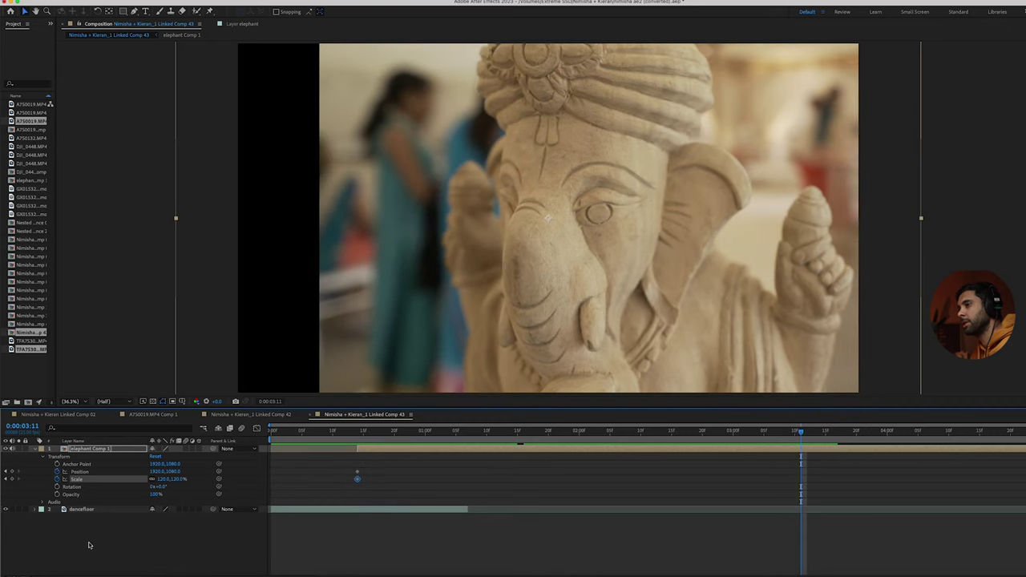
drag(157, 472, 96, 471)
click(127, 476)
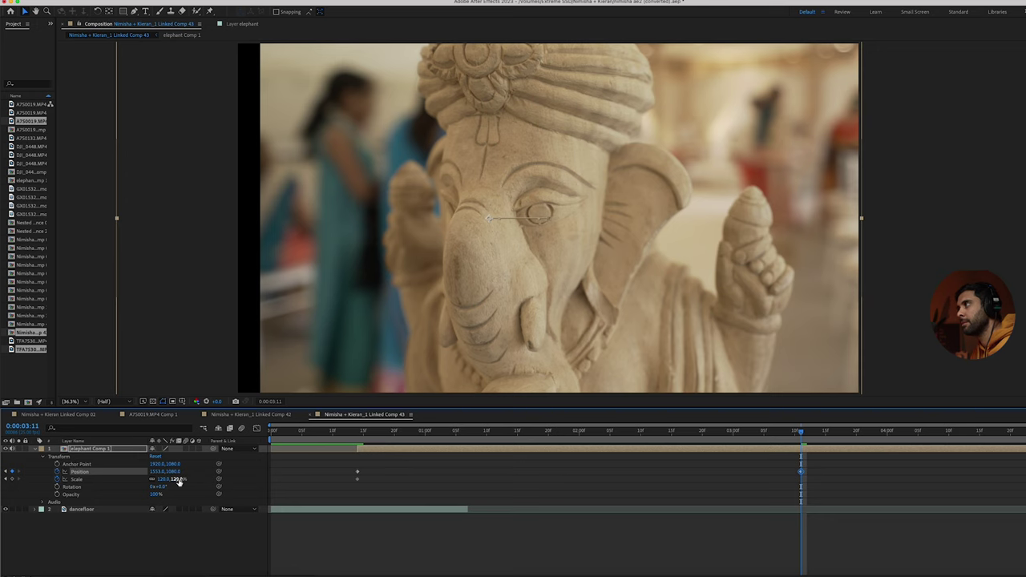
drag(178, 479, 129, 471)
drag(800, 437, 357, 442)
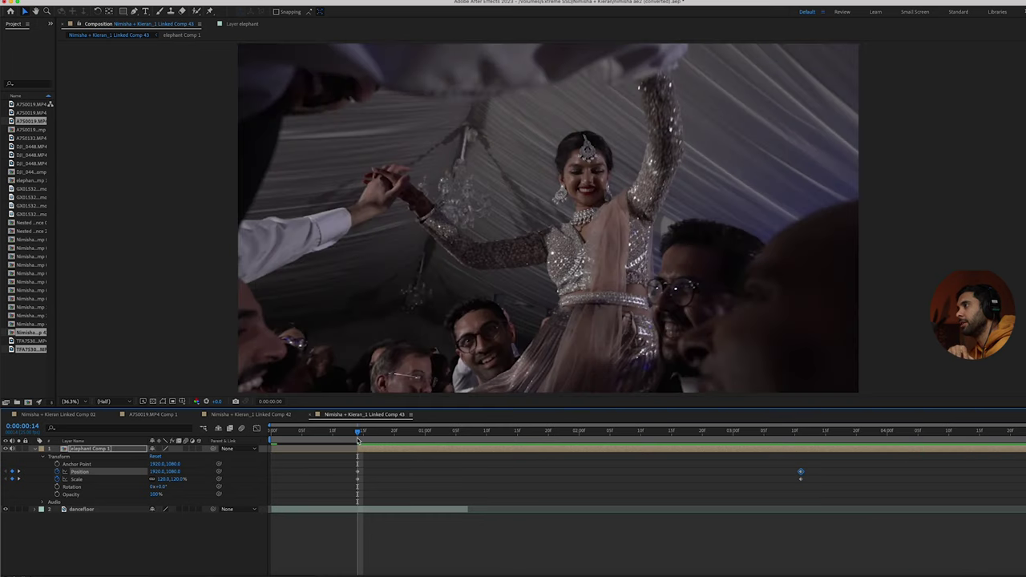
mouse_move(358, 440)
mouse_down()
mouse_move(868, 460)
mouse_move(290, 470)
mouse_move(428, 467)
mouse_move(290, 462)
mouse_move(357, 456)
mouse_up()
click(181, 529)
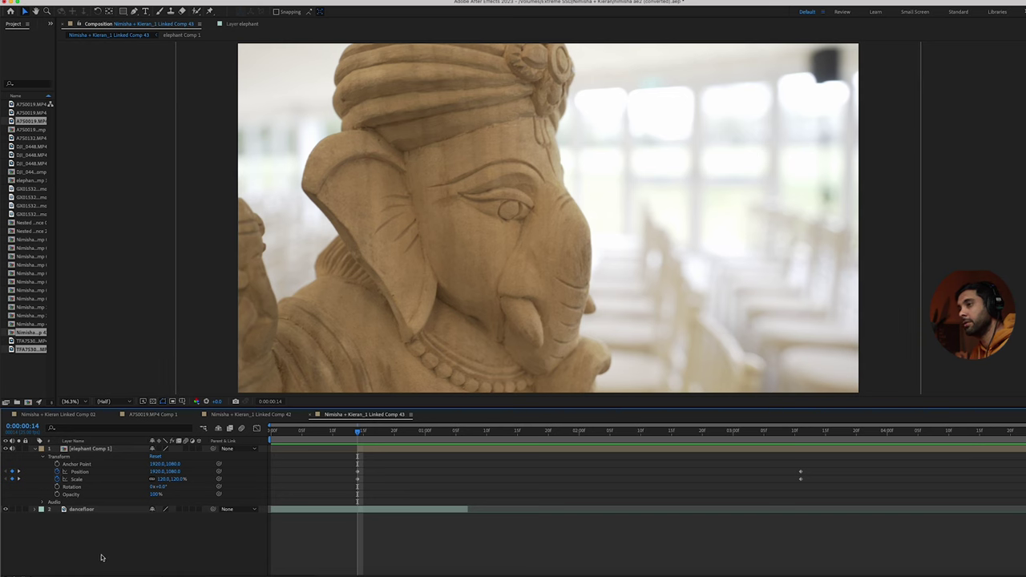
click(89, 448)
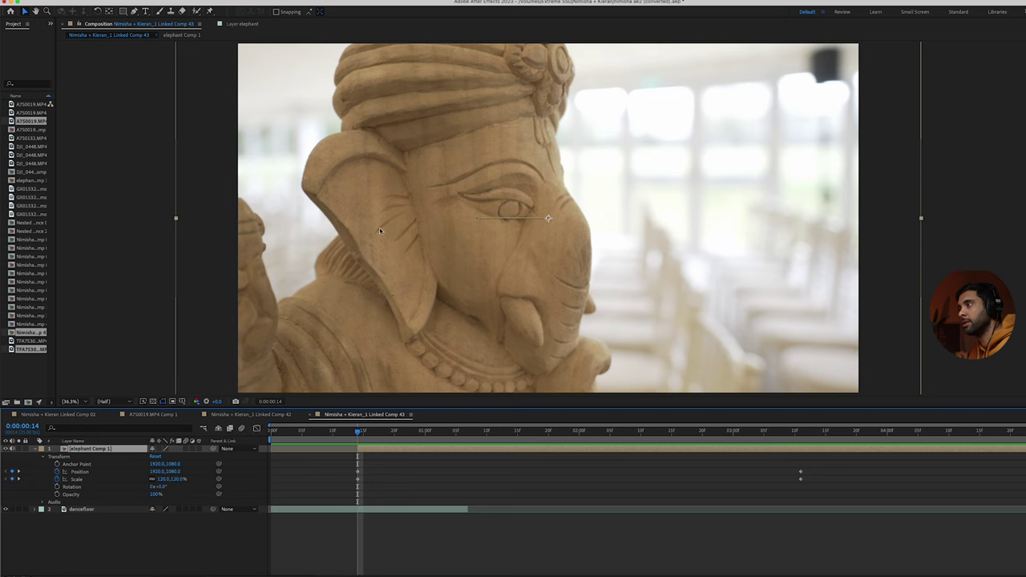
Paint Roto Brush strokes over the statue's base, trunk and head in the elephant Comp 1 Layer panel
click(197, 12)
double_click(343, 111)
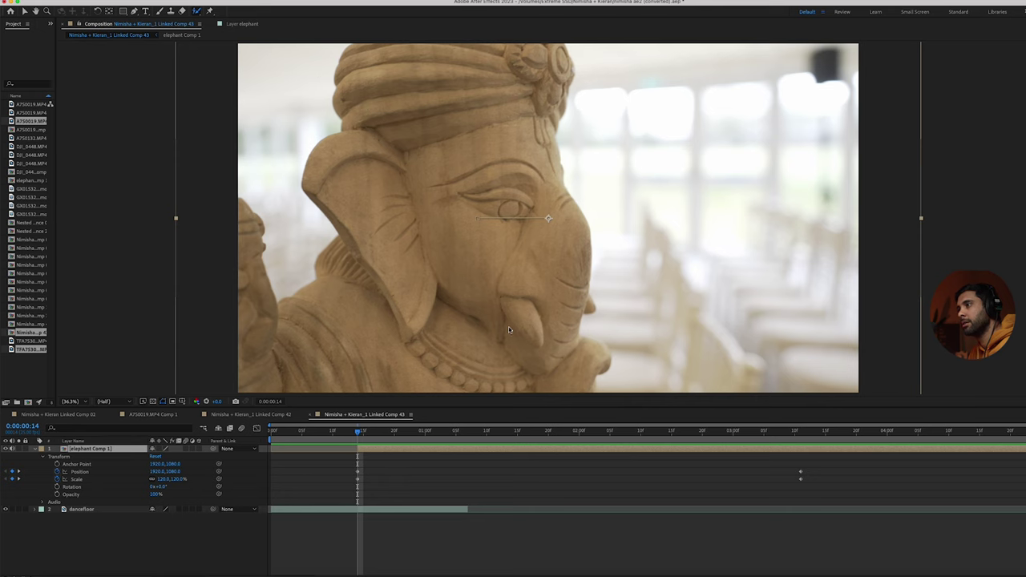
double_click(114, 451)
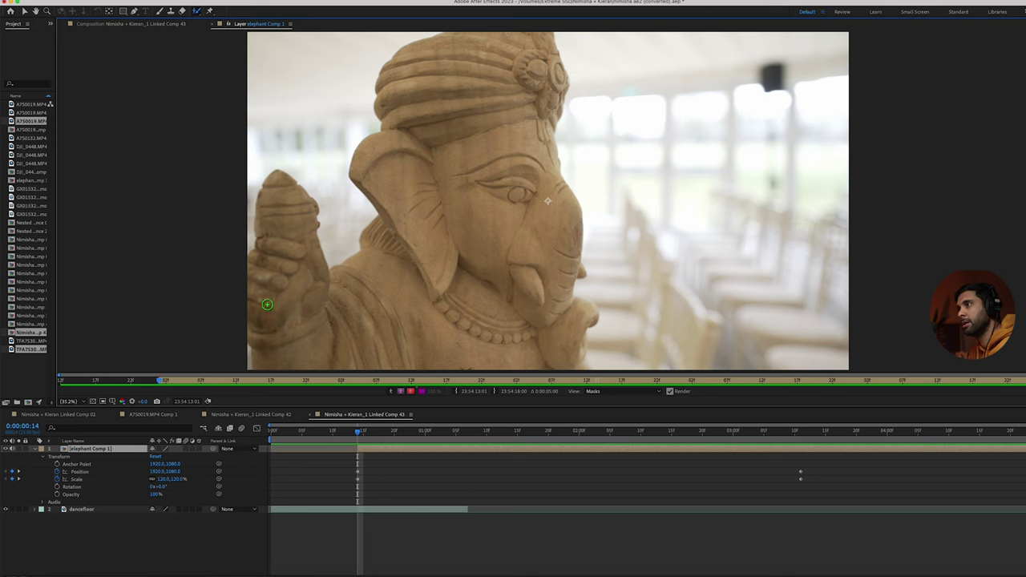
mouse_move(298, 326)
mouse_down()
mouse_move(345, 340)
mouse_move(499, 324)
mouse_up()
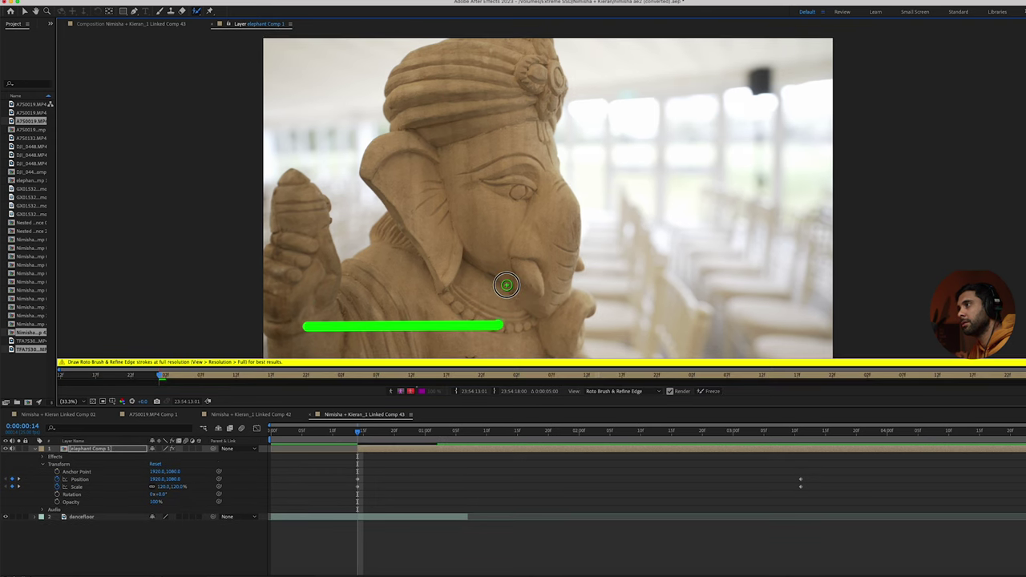
drag(506, 285, 488, 87)
Set the Roto Brush effect to Version 2.0 and Quality Best
drag(56, 75, 120, 75)
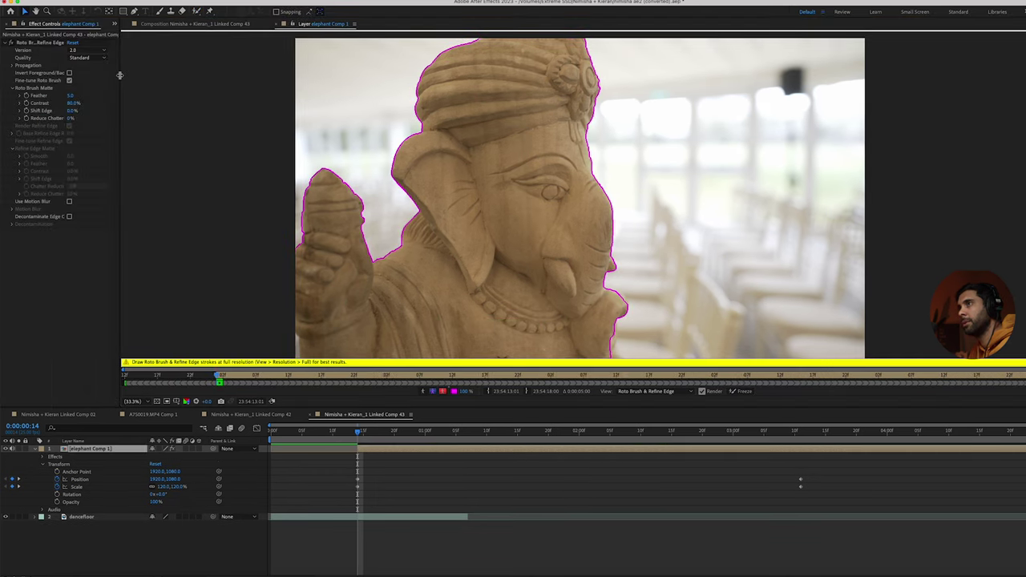
click(88, 51)
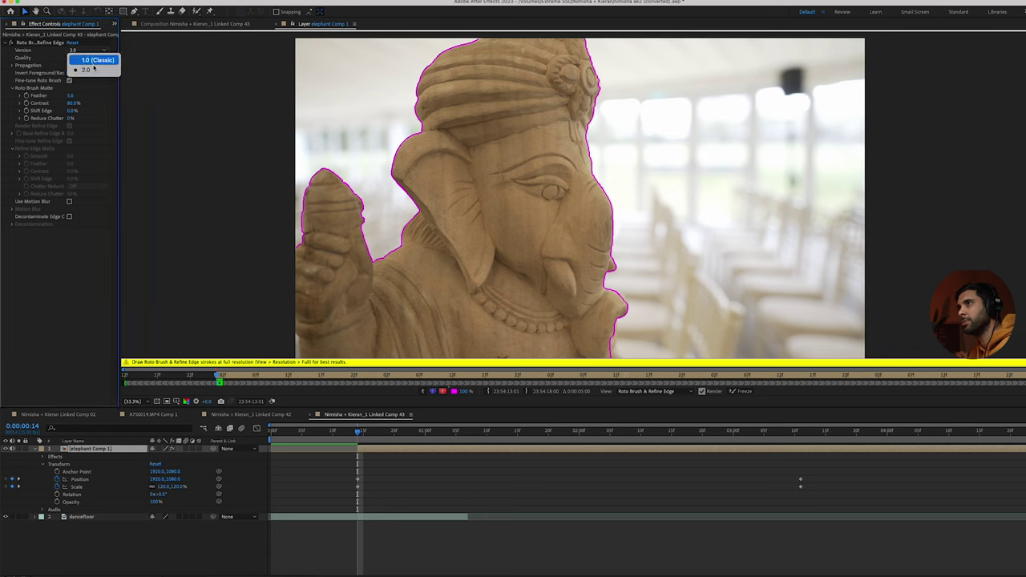
click(88, 70)
click(96, 59)
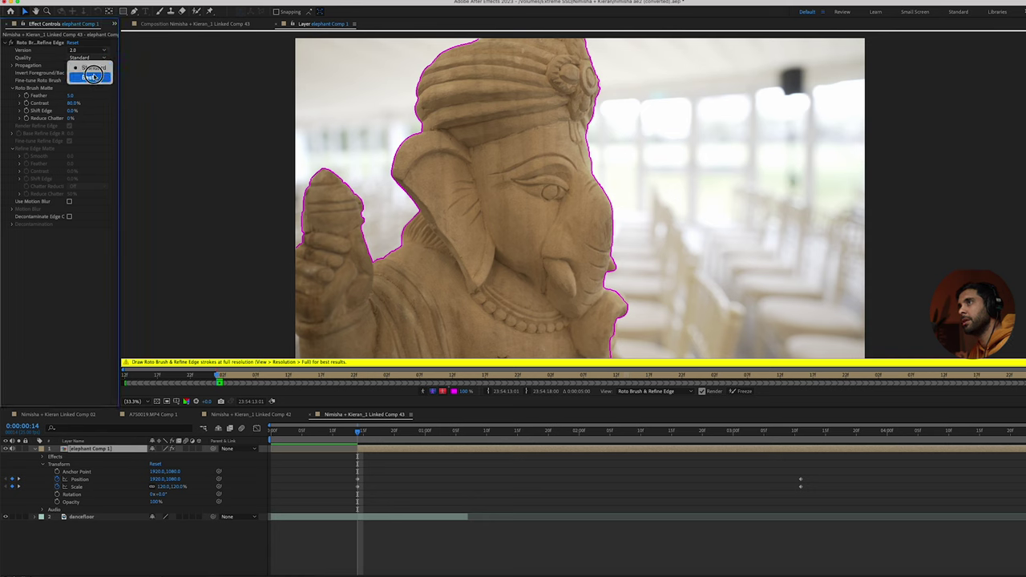
click(93, 76)
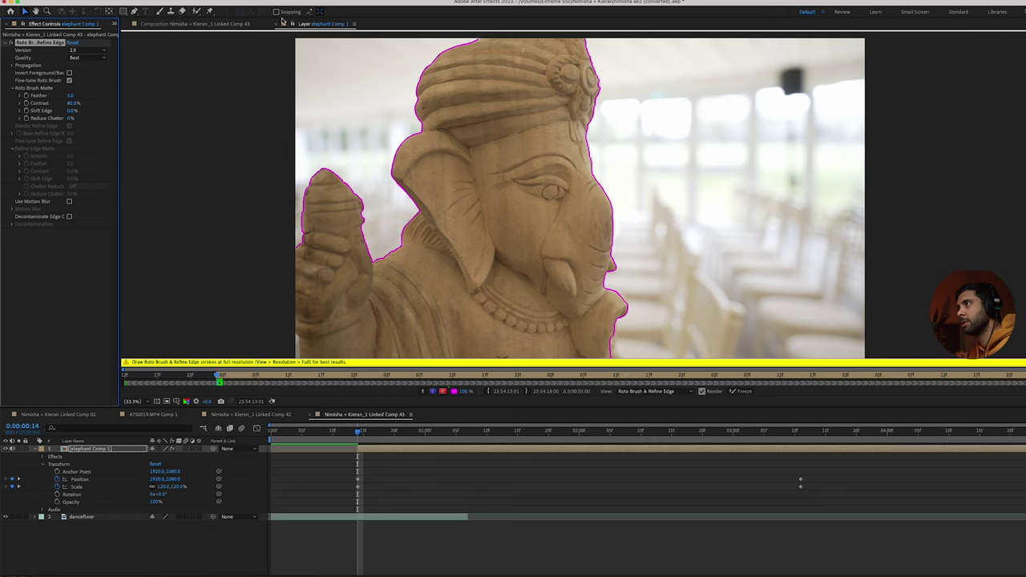
click(197, 12)
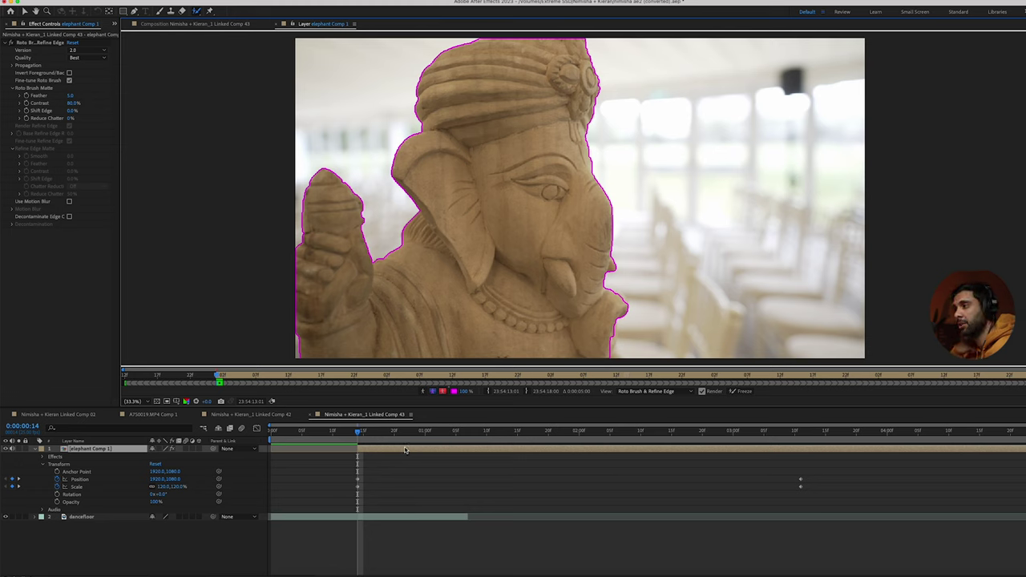
Propagate the statue matte forward to 0:00:01:20, adding a corrective stroke near the trunk
drag(357, 453, 481, 466)
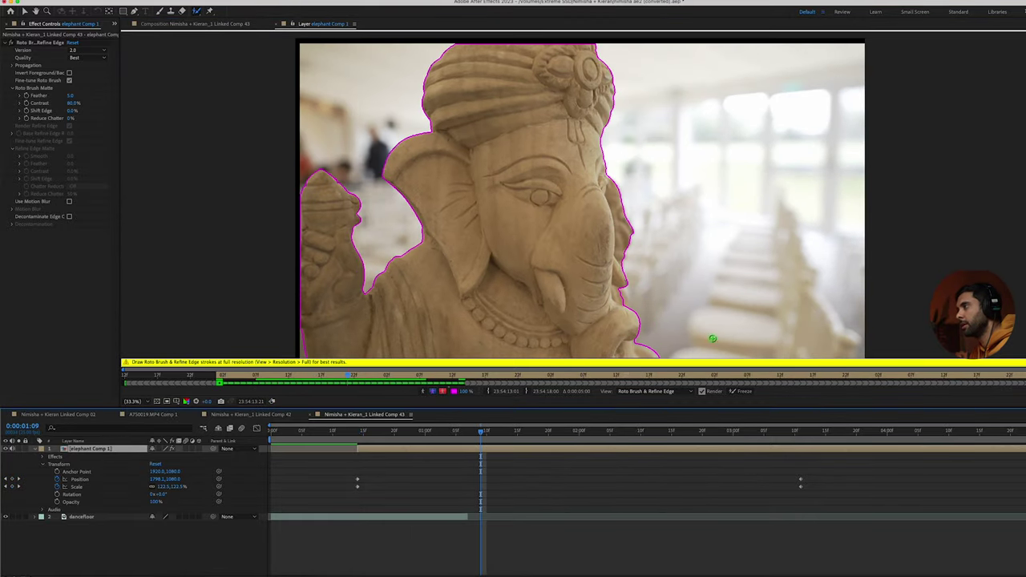
drag(619, 296, 623, 302)
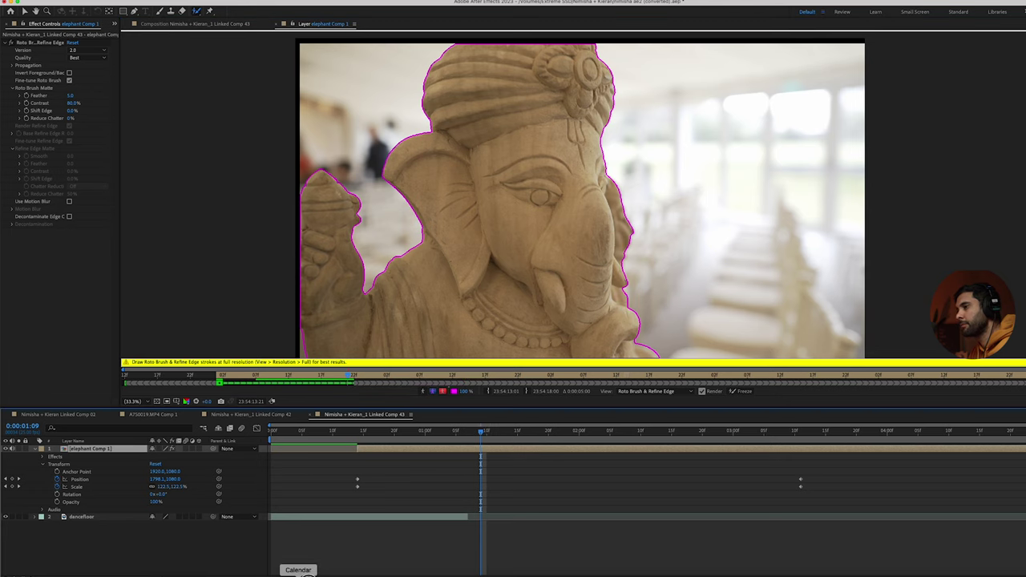
key(equal)
drag(699, 433, 899, 435)
key(Page_Down)
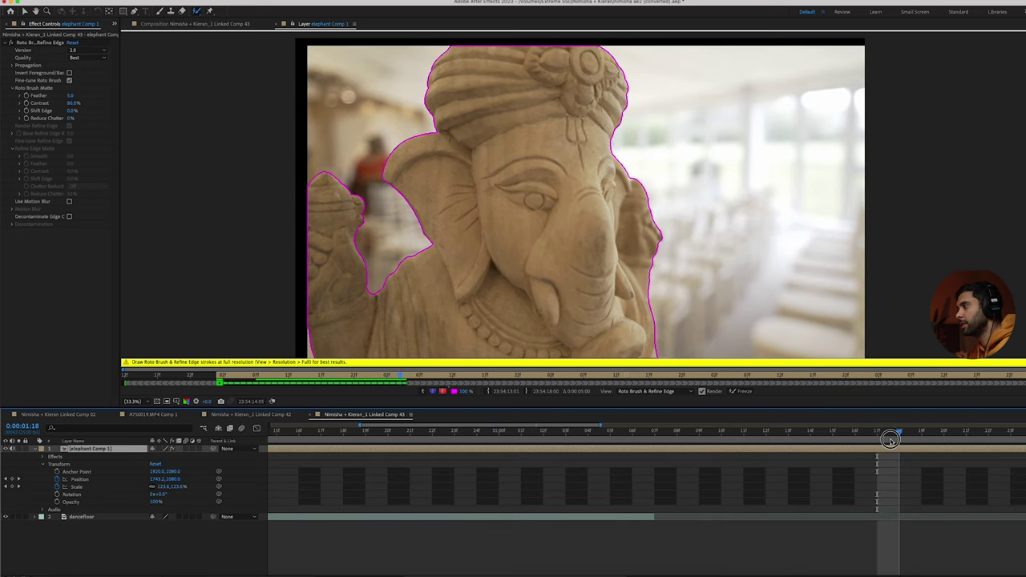
key(Page_Down)
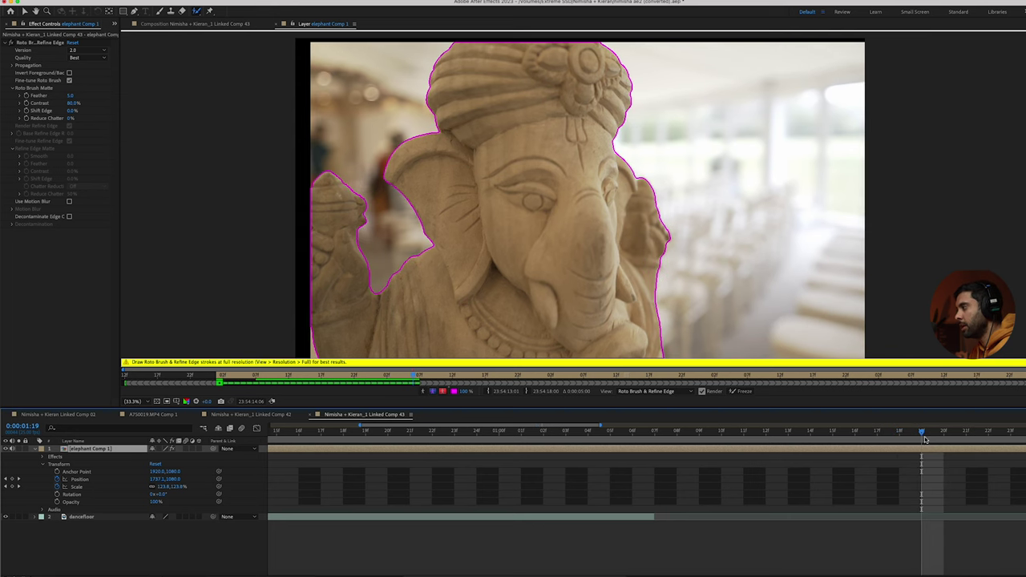
drag(922, 434, 1007, 443)
Raise Reduce Chatter, adjust Shift Edge, and scrub nearby frames to check the statue cutout
click(971, 435)
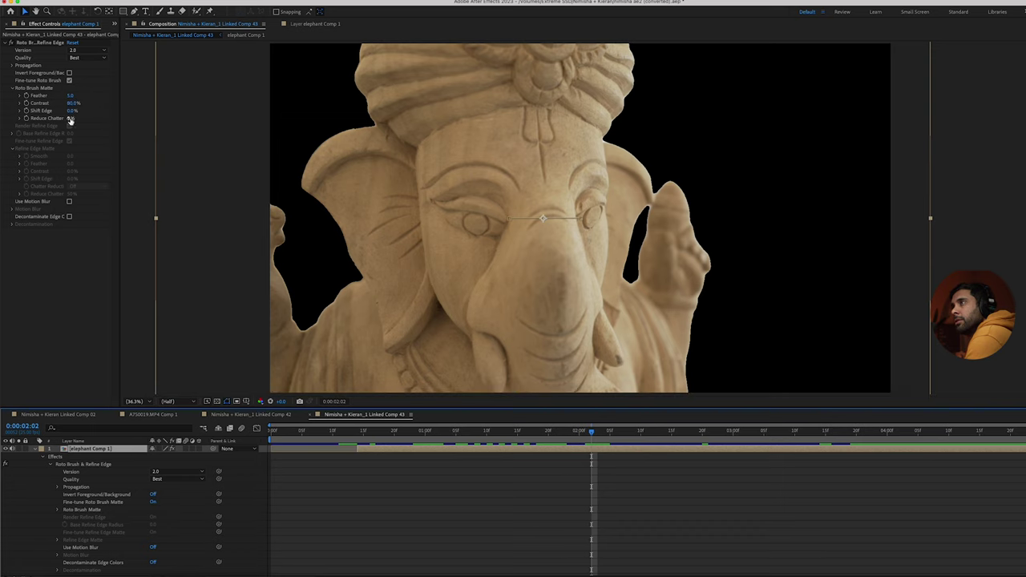
drag(70, 118, 144, 123)
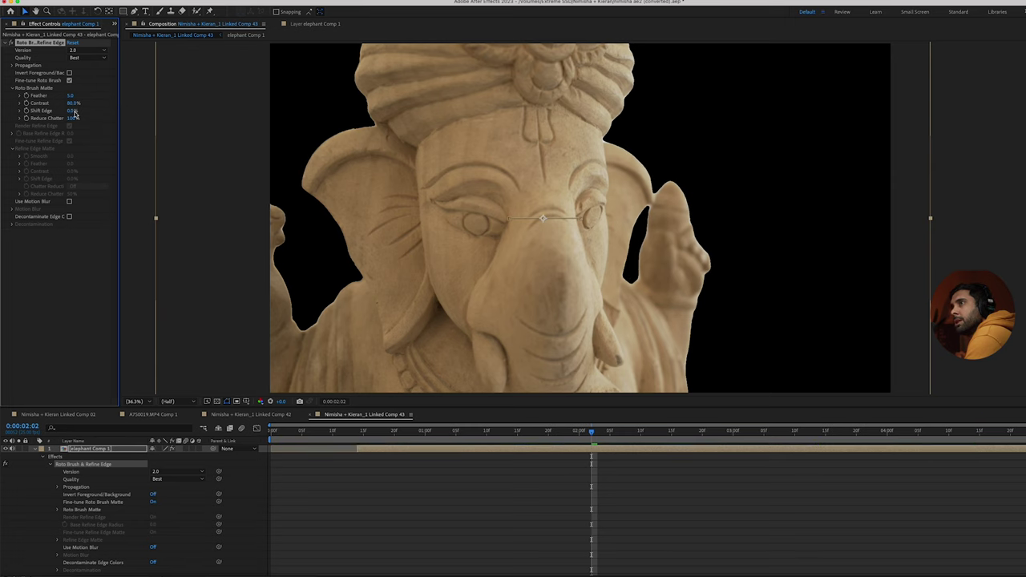
click(71, 111)
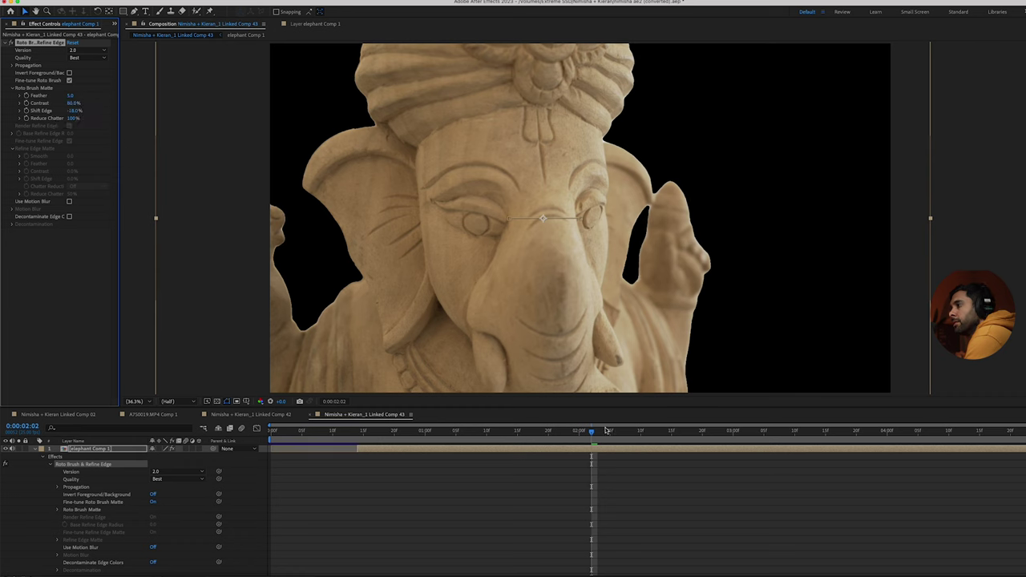
drag(591, 433, 634, 432)
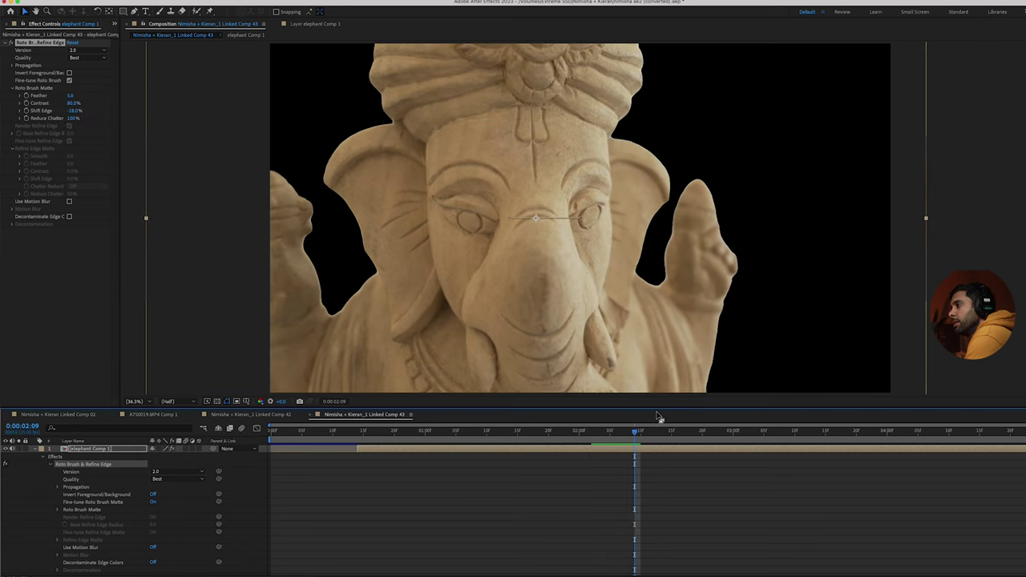
drag(642, 436, 690, 420)
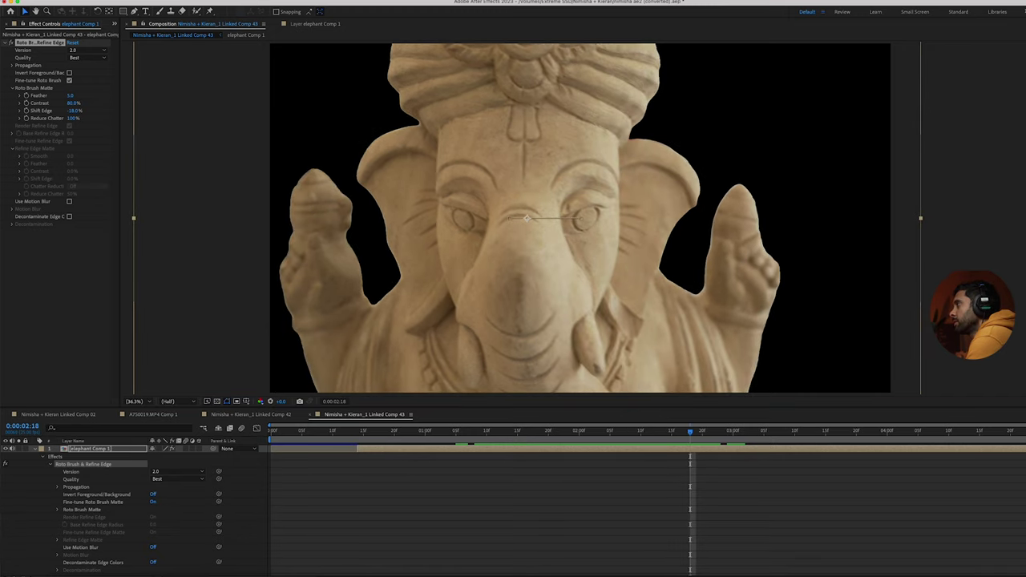
Apply Refine Soft Matte to elephant Comp 1 with Chatter Reduction set to Smoother (Slower)
click(754, 291)
click(101, 451)
key(ctrl+alt+shift+e)
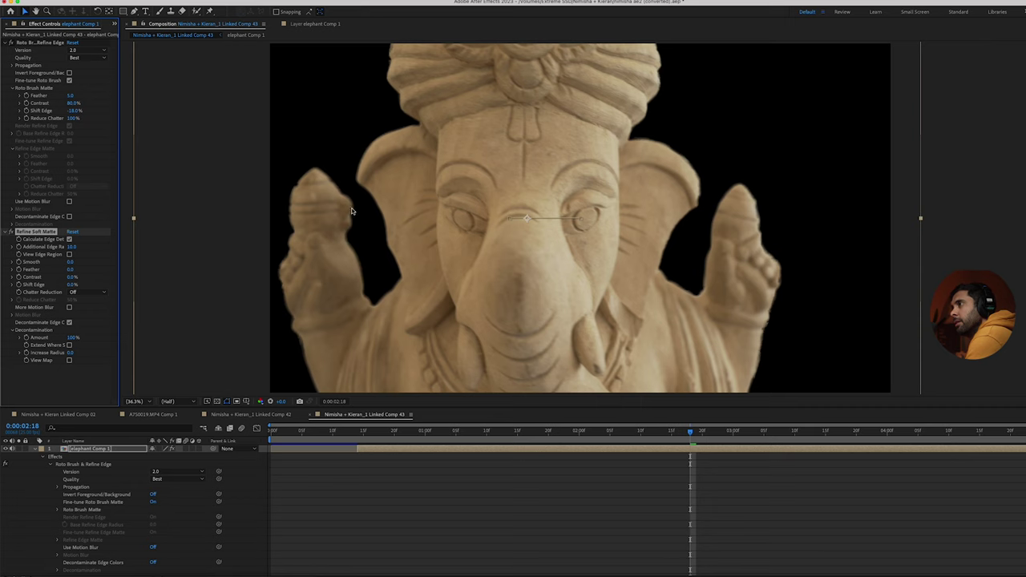
click(91, 294)
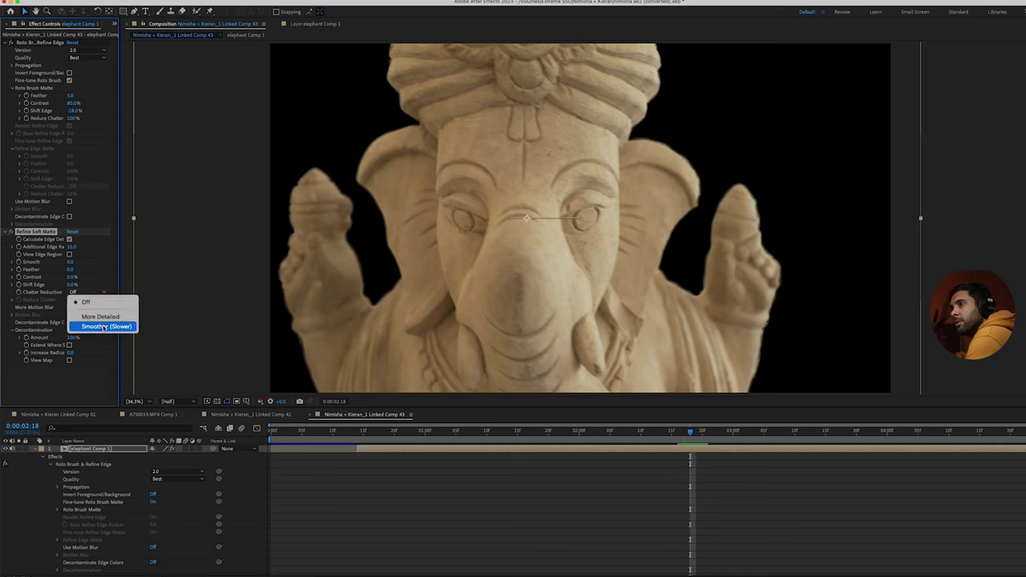
click(104, 327)
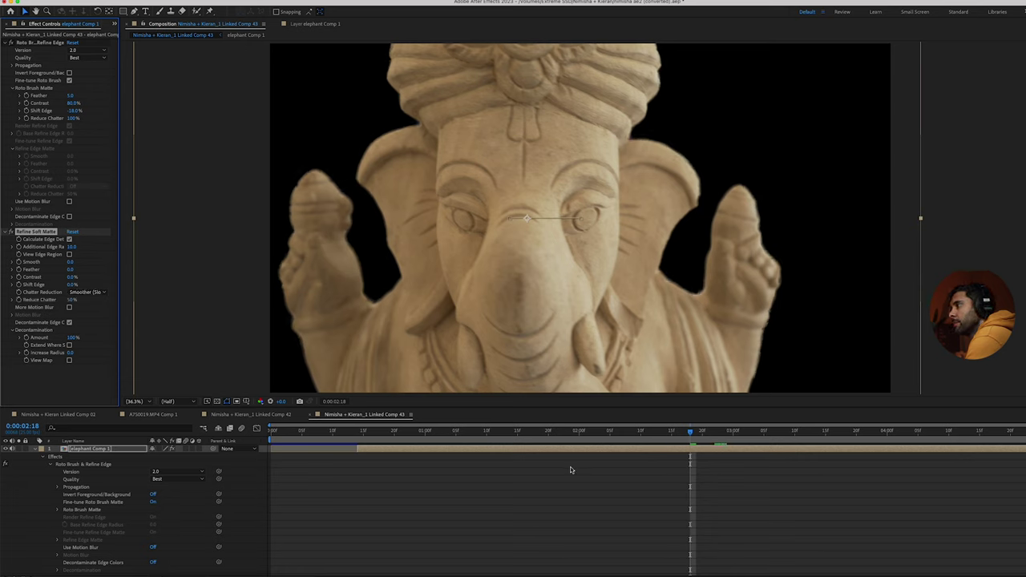
drag(689, 433, 456, 430)
Hide the dancefloor layer and add the statue-only composition to the render queue
click(388, 431)
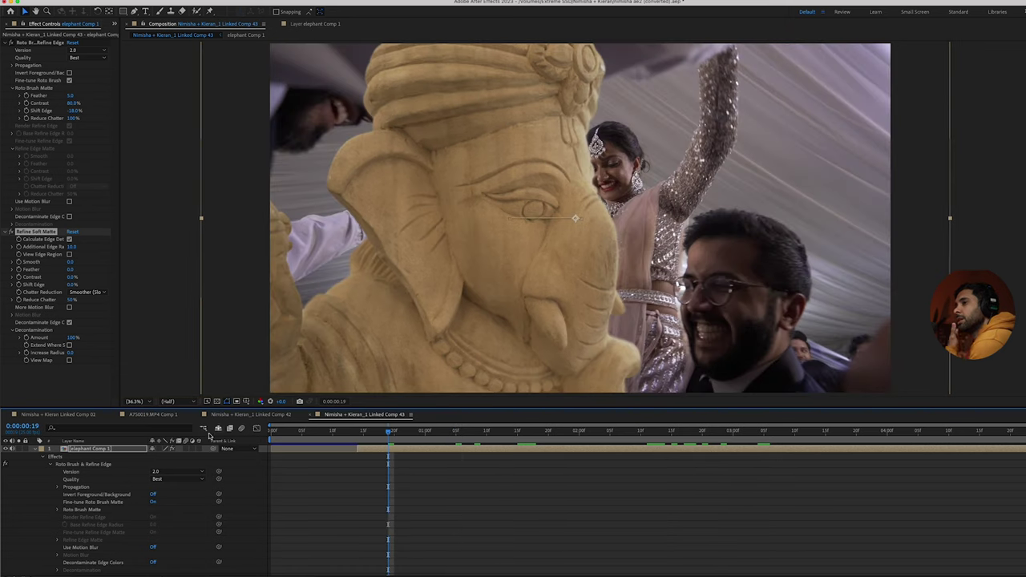
click(33, 449)
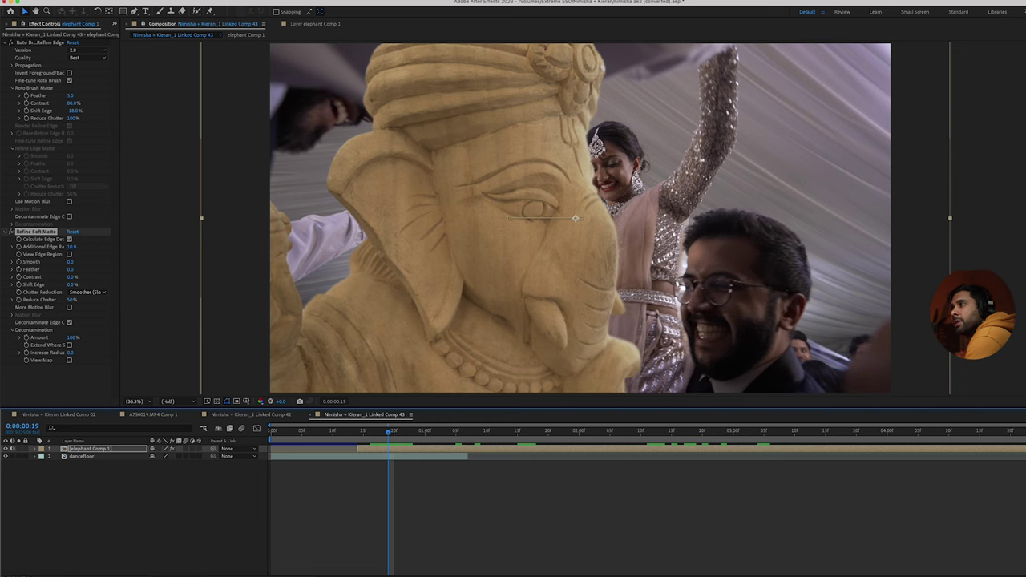
click(89, 448)
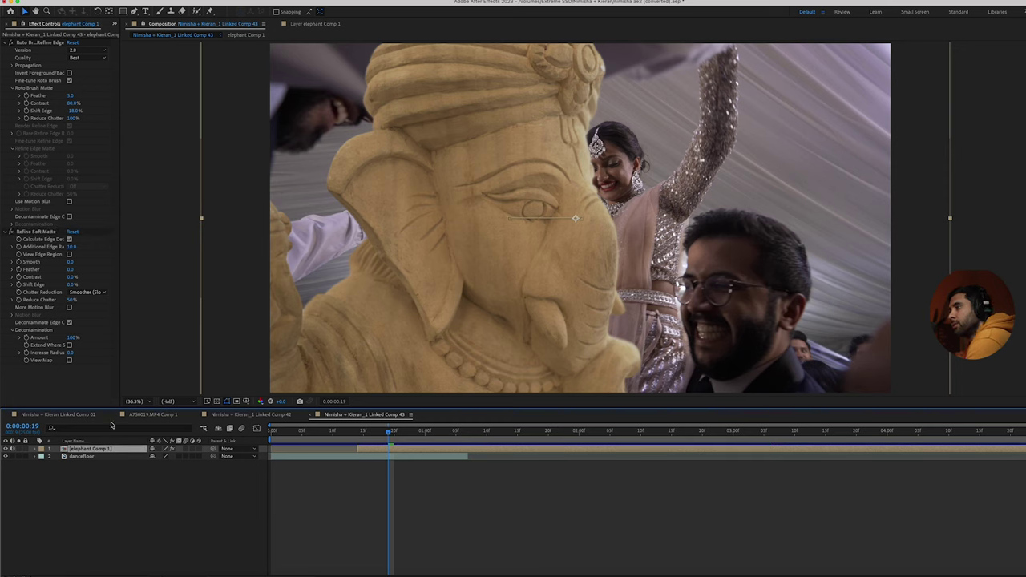
click(6, 456)
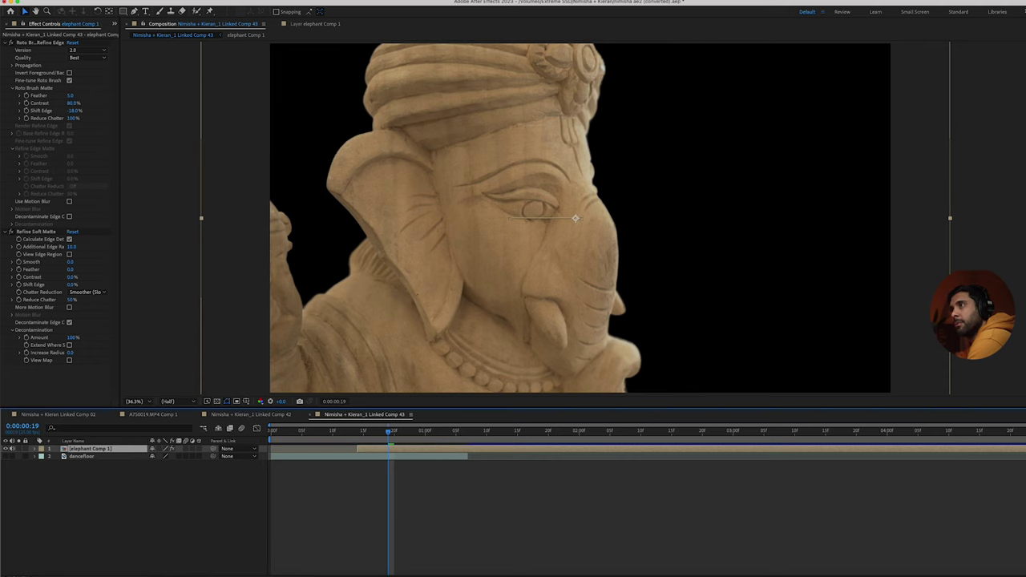
click(70, 2)
Set the output module to QuickTime, None (Uncompressed RGB 8-bit) codec, RGB + Alpha channels
click(241, 142)
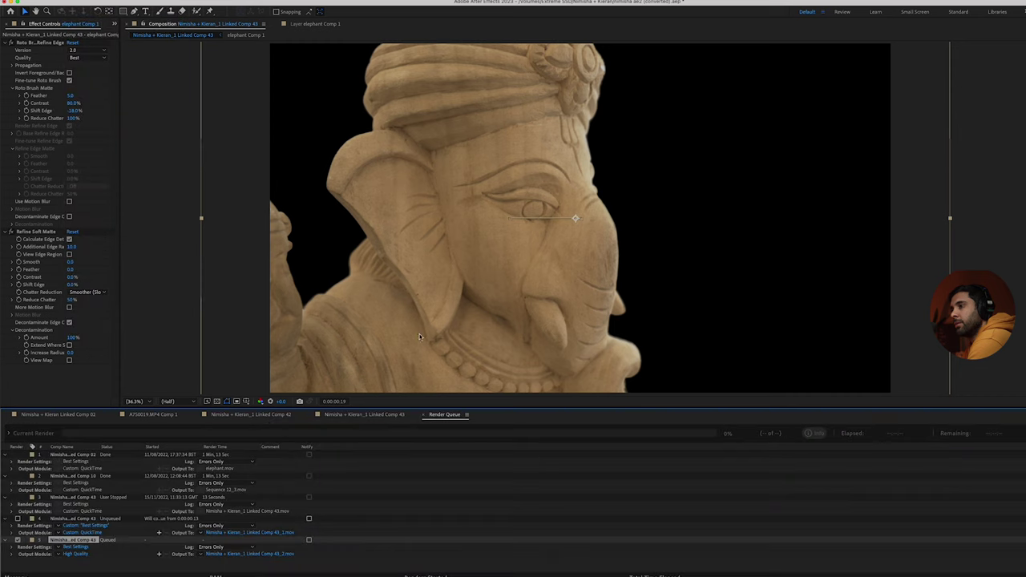
click(72, 555)
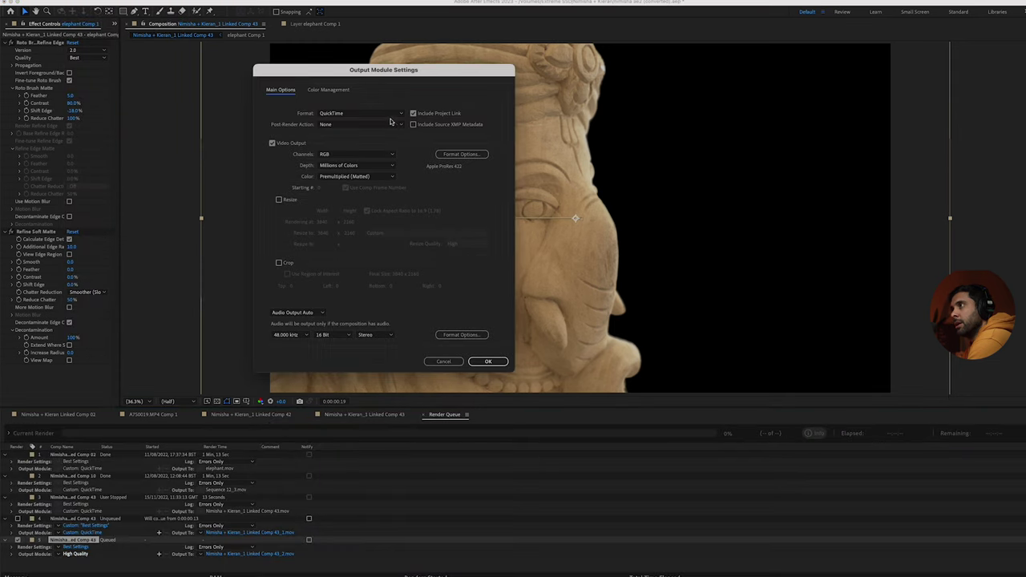
click(453, 155)
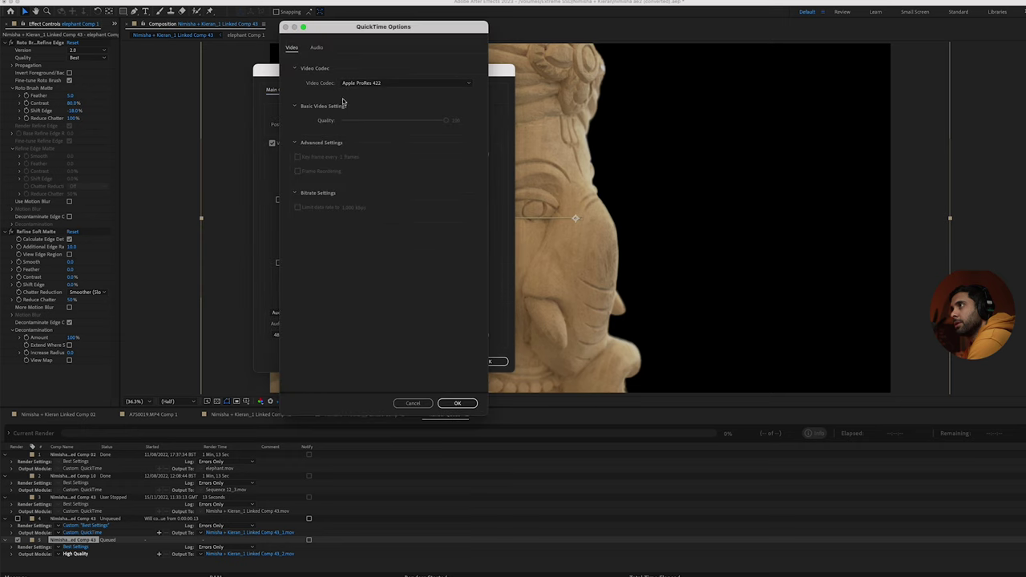
click(348, 83)
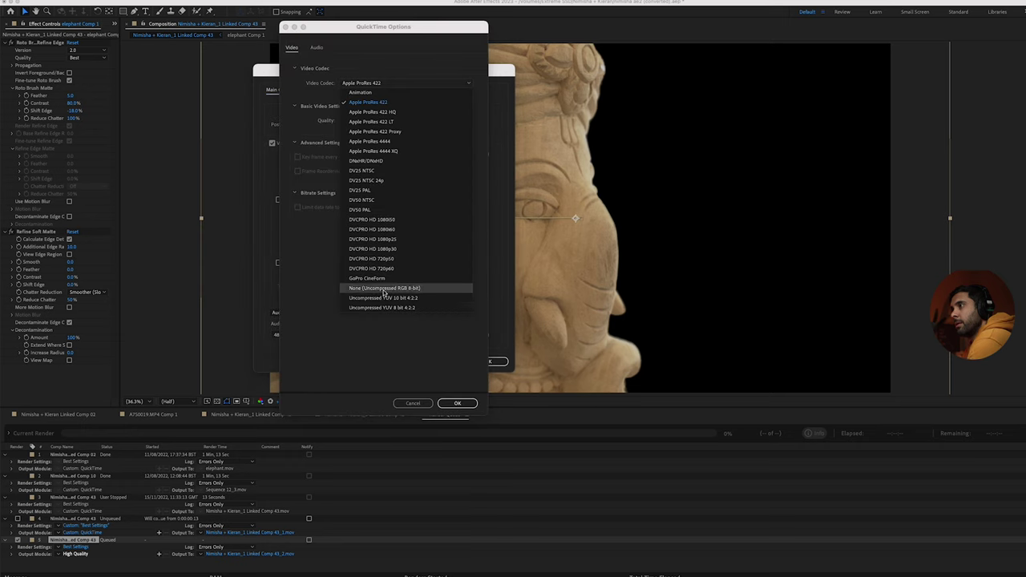
click(384, 289)
click(451, 403)
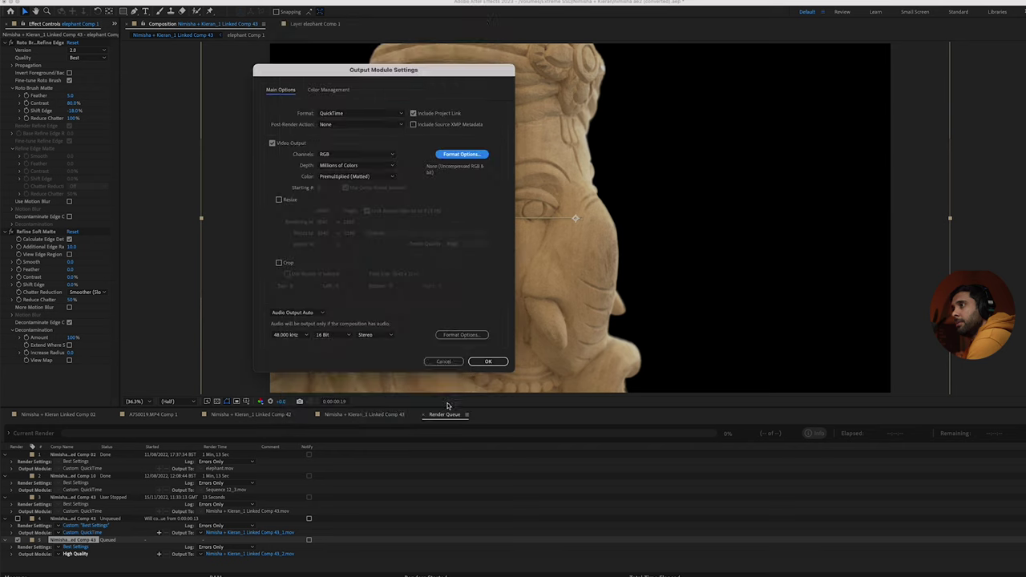
click(346, 156)
click(348, 183)
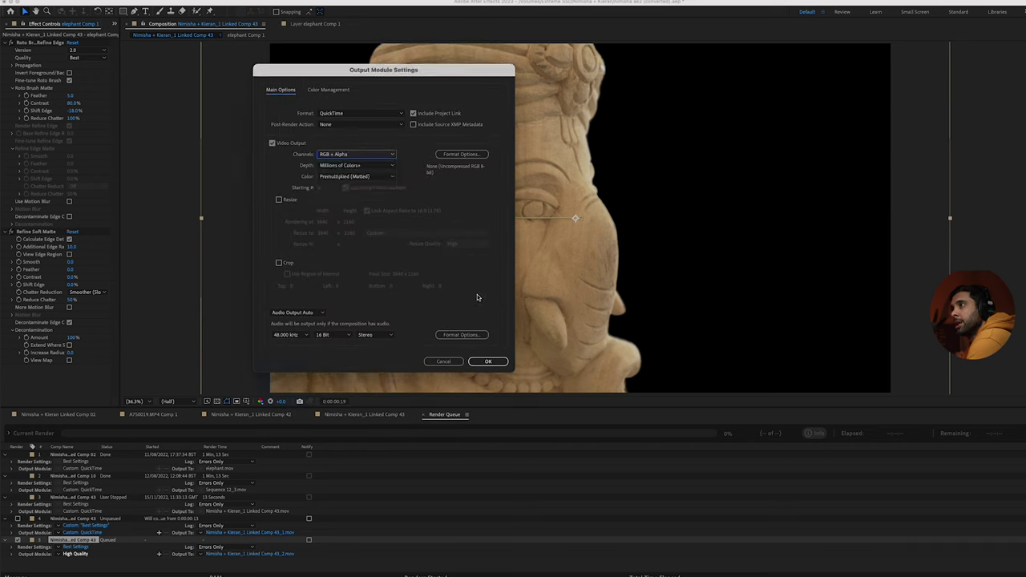
click(487, 361)
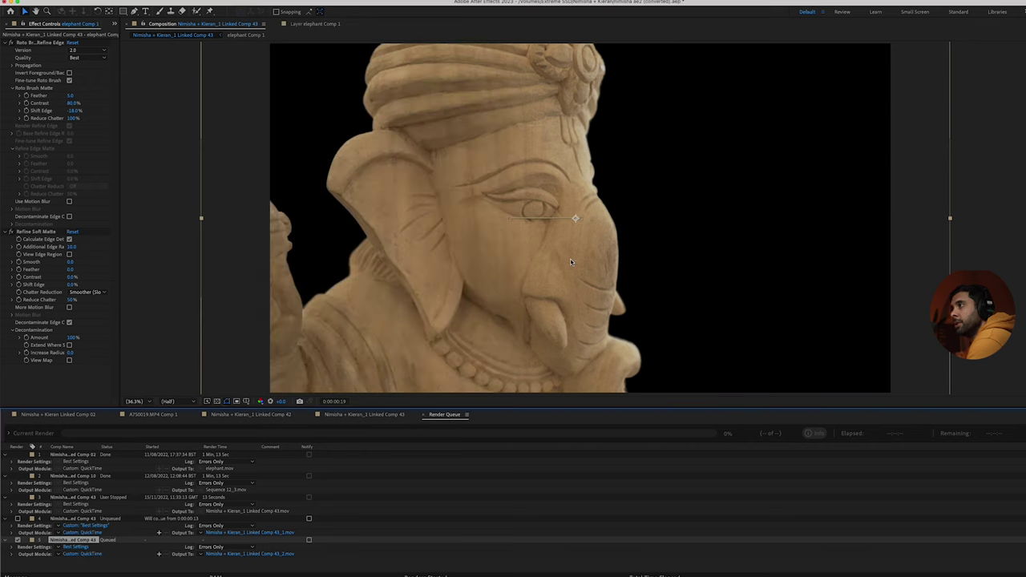
Choose the output file location and start the render
click(233, 555)
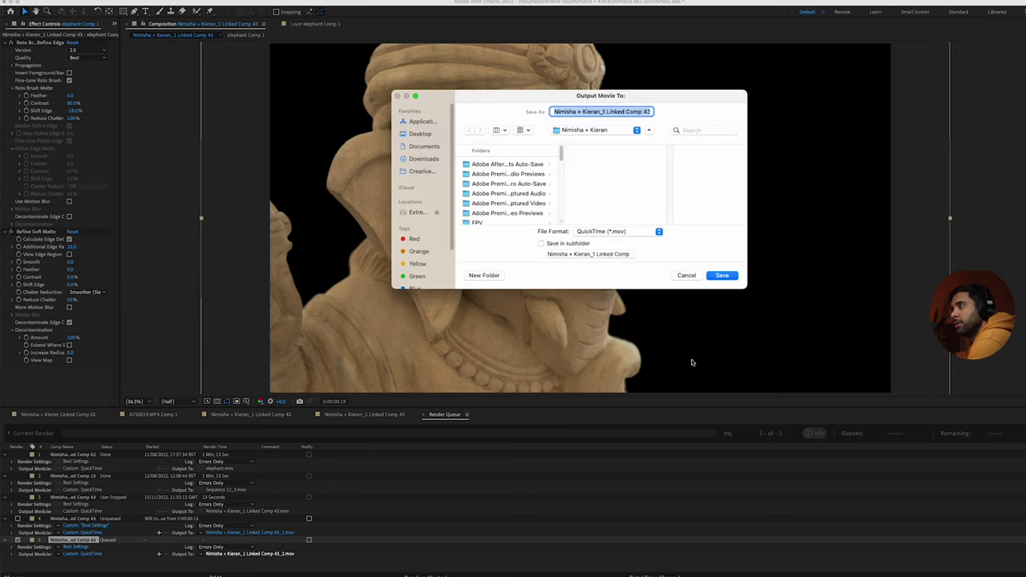
click(716, 279)
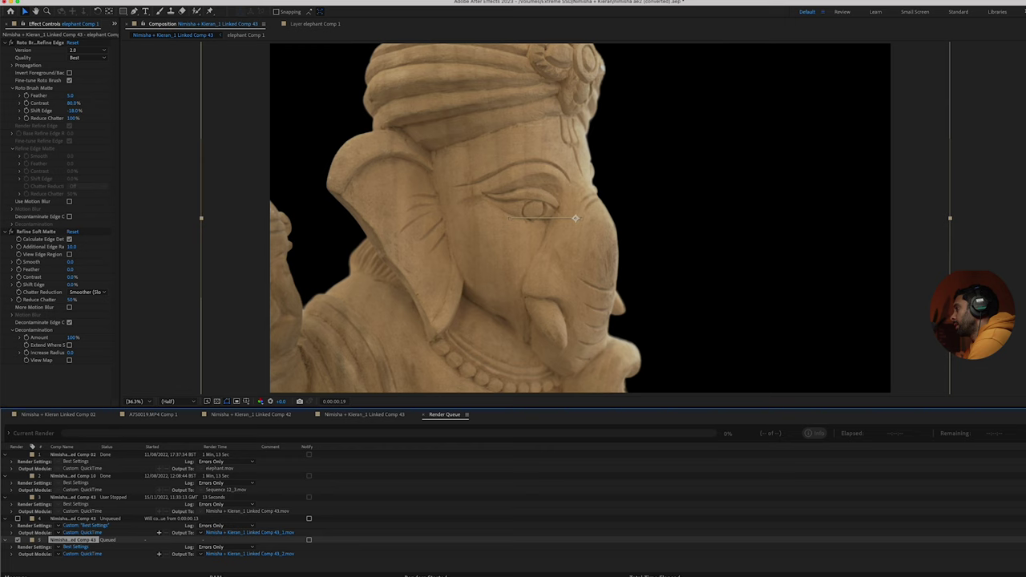
key(Return)
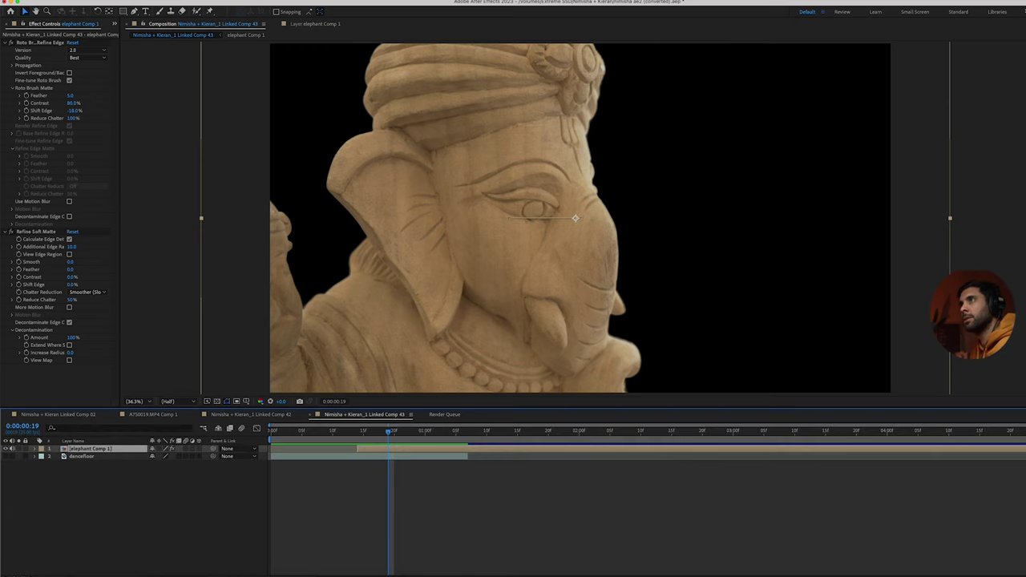
Import the rendered Comp 43_2.mov and place it in the timeline as the top layer
click(76, 0)
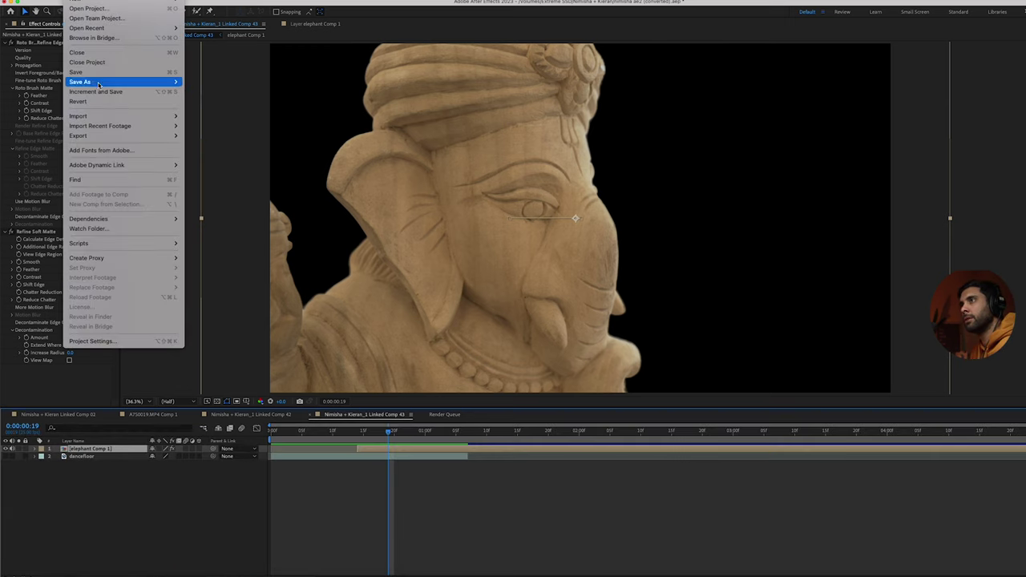
mouse_move(120, 116)
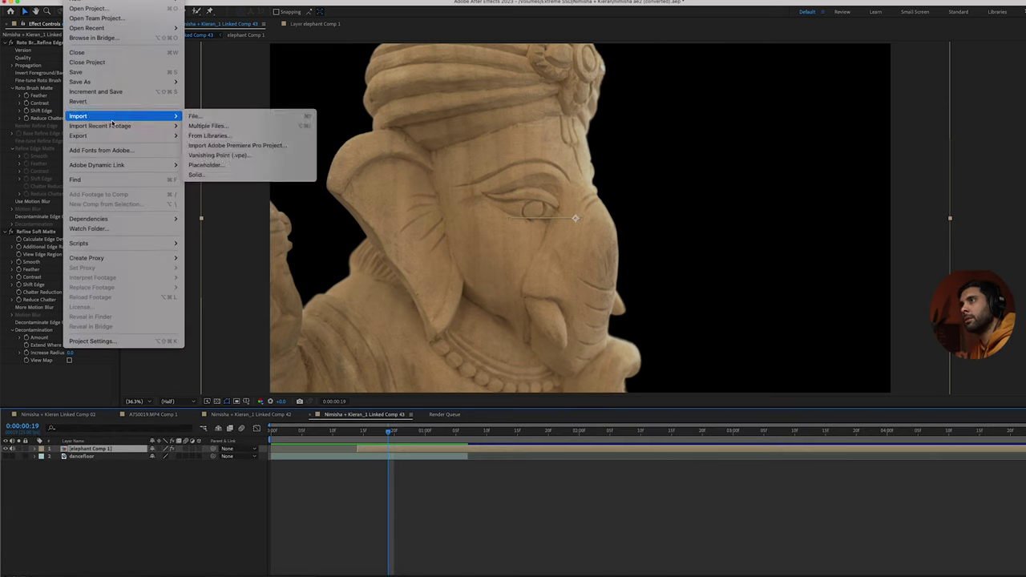
click(193, 118)
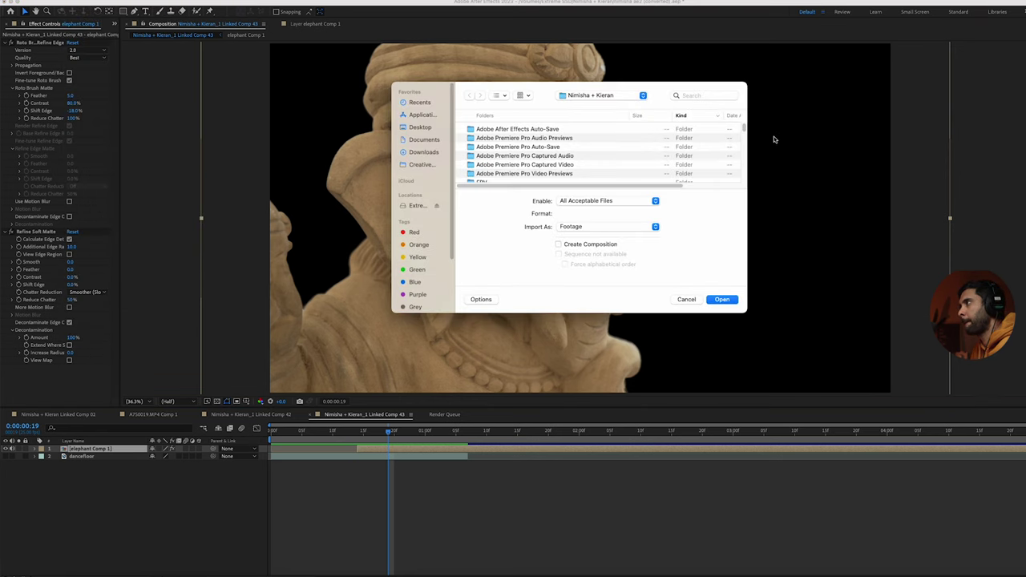
key(Return)
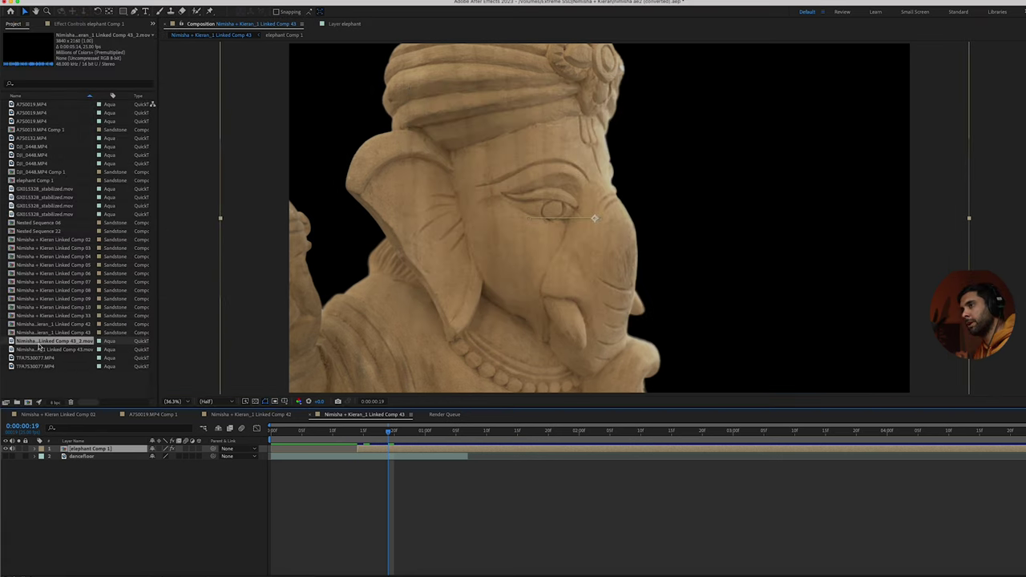
drag(40, 347, 83, 450)
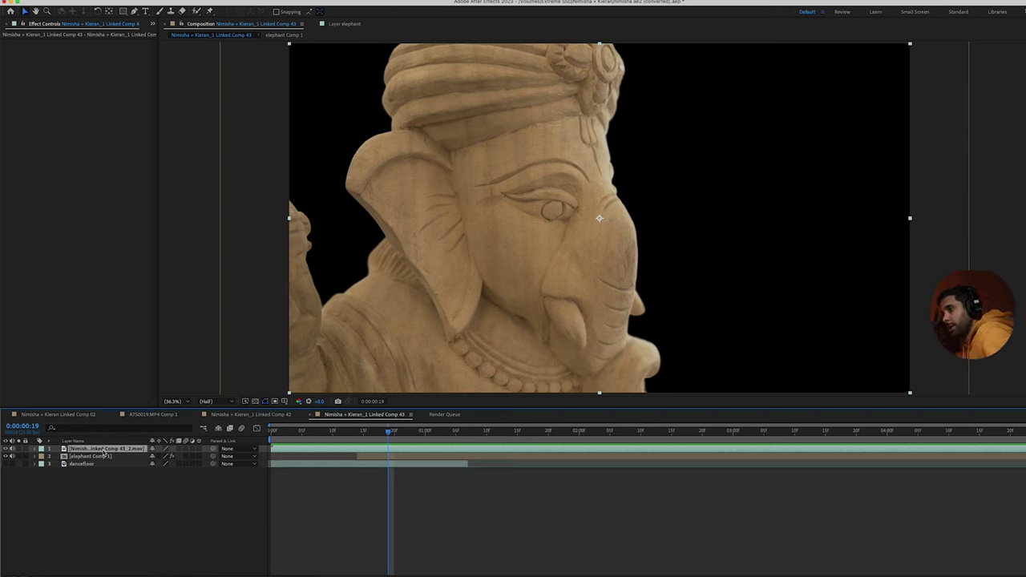
Rename the elephant Comp 1 layer to 'elephant bg'
click(103, 453)
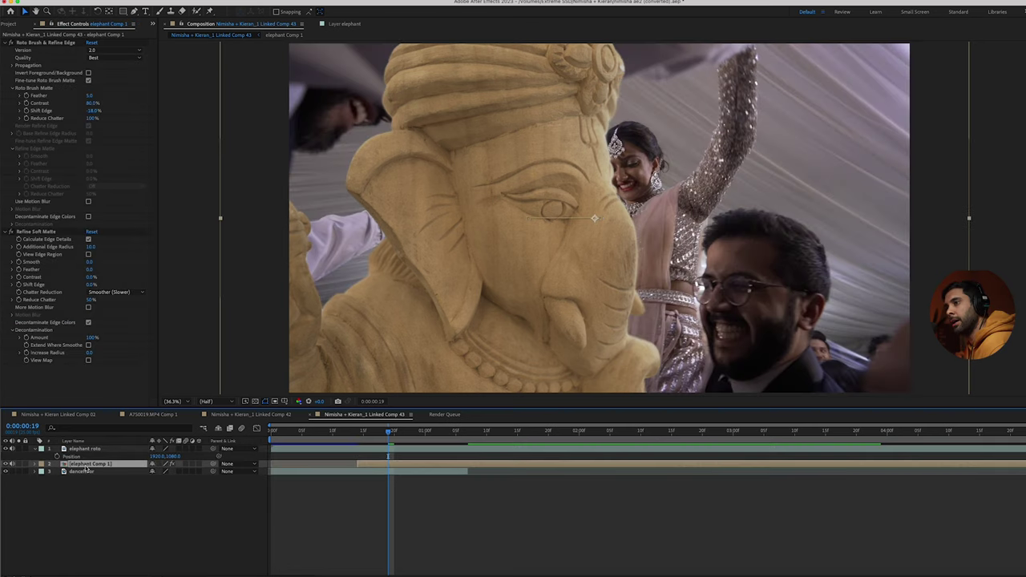
right_click(107, 464)
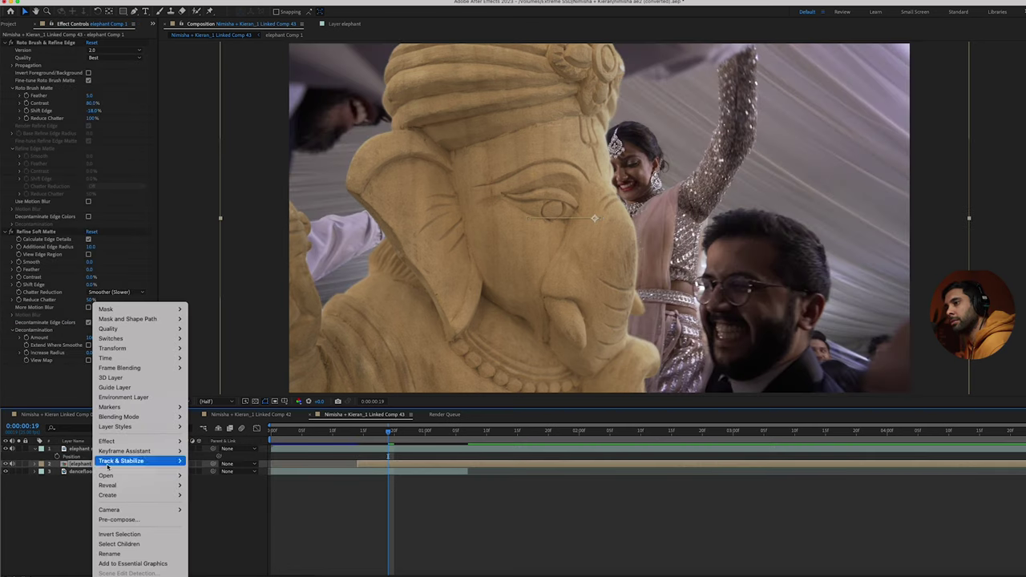
click(121, 553)
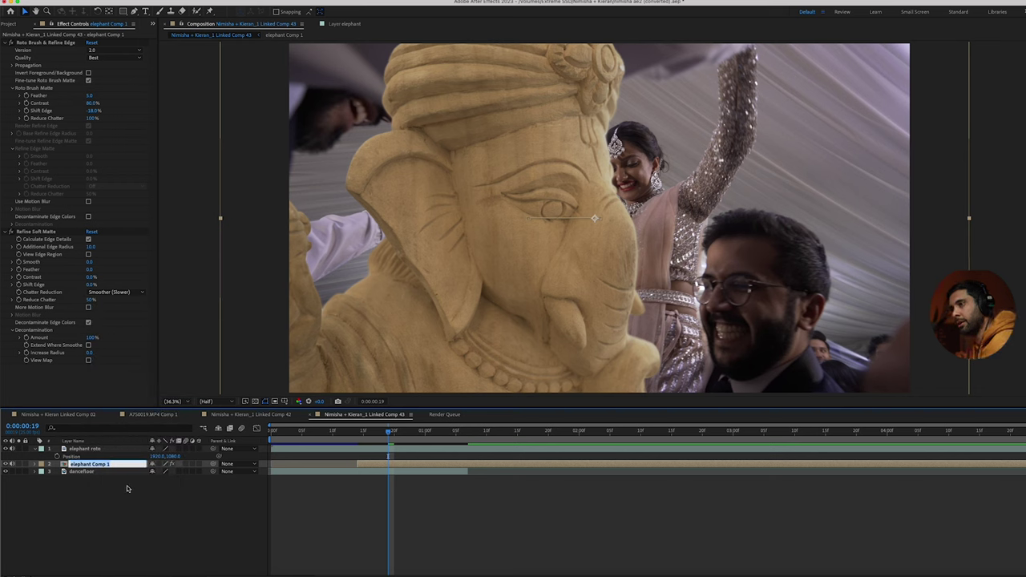
text(elephant bg)
key(Return)
Delete elephant bg's Roto Brush & Refine Edge and Refine Soft Matte effects
click(35, 465)
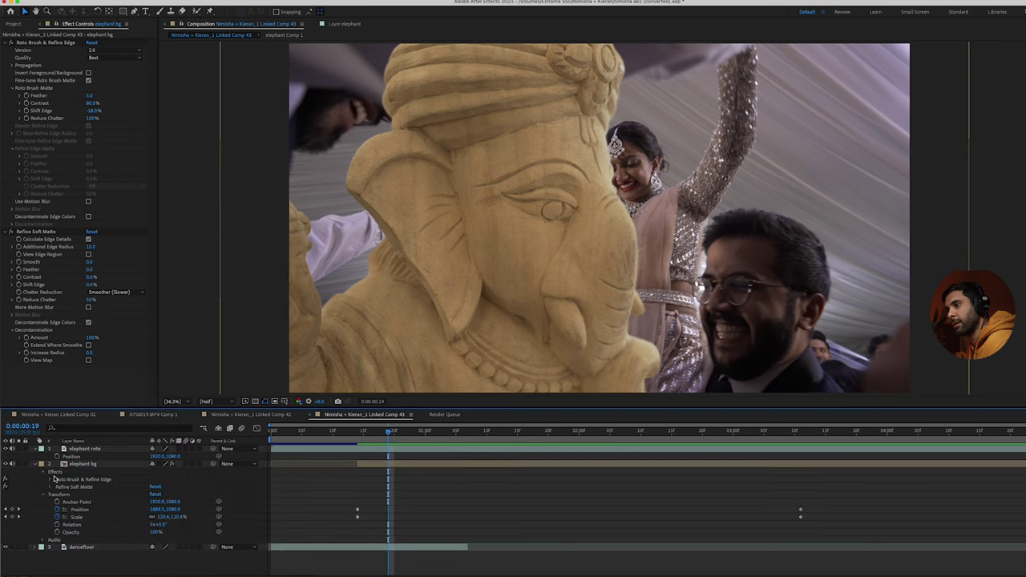
click(72, 486)
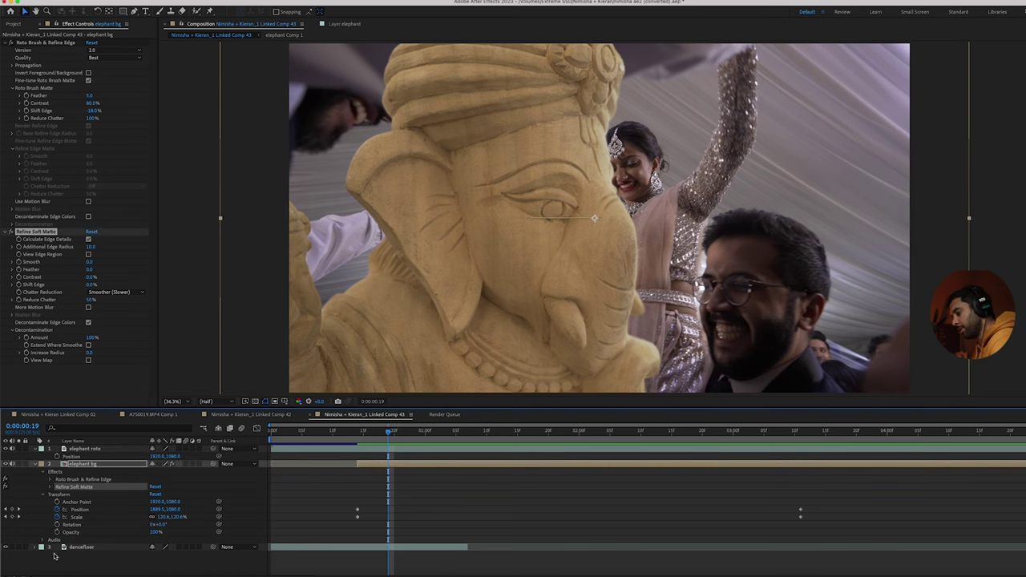
click(49, 471)
key(Delete)
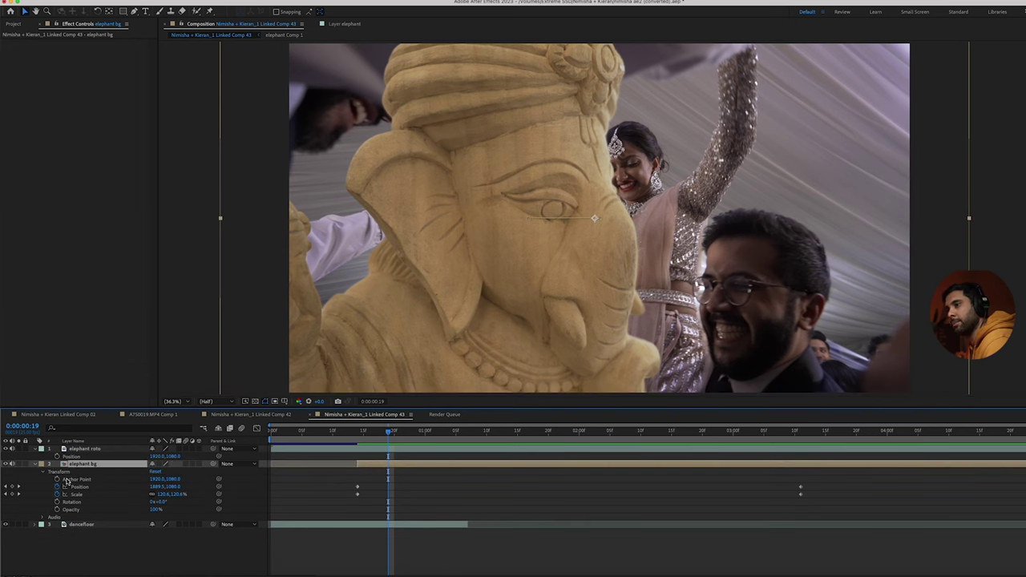
click(34, 465)
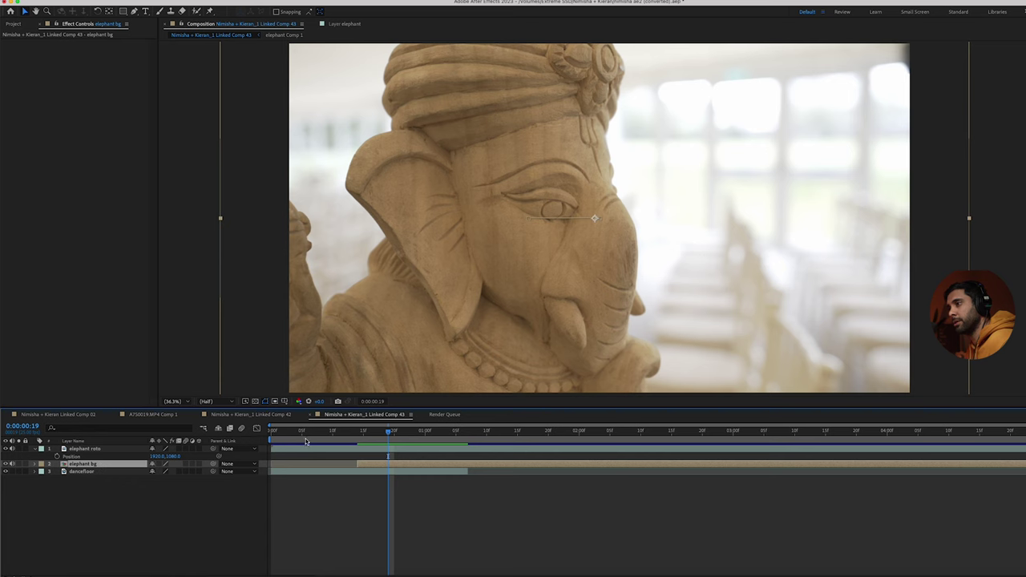
At 0:00:00:14, move elephant roto below elephant bg in the layer stack
drag(326, 432, 359, 432)
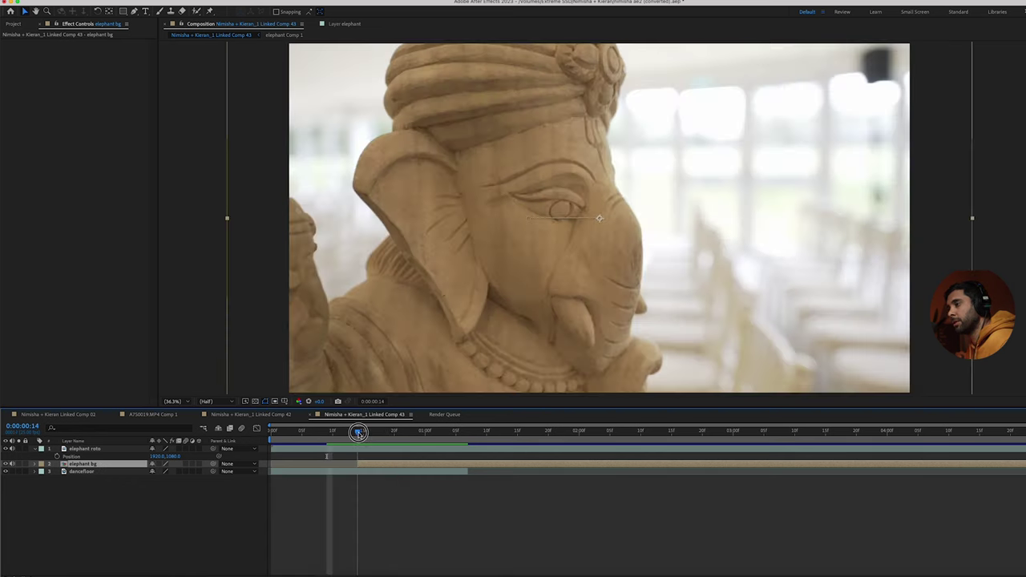
click(113, 446)
drag(113, 447, 302, 462)
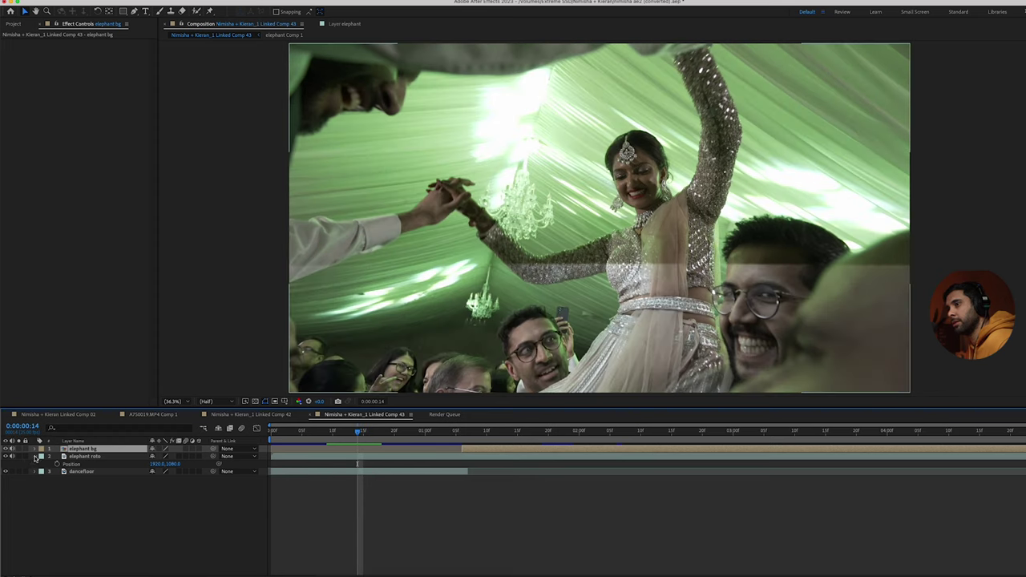
Keyframe elephant roto's opacity from 0% at frame 14 to 100% at frame 23
click(34, 456)
click(35, 457)
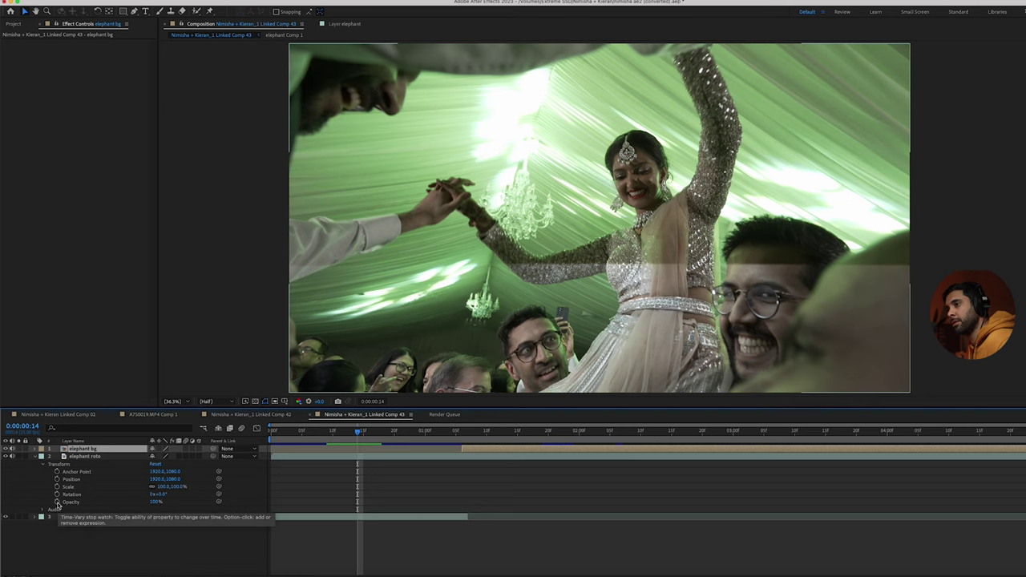
click(57, 501)
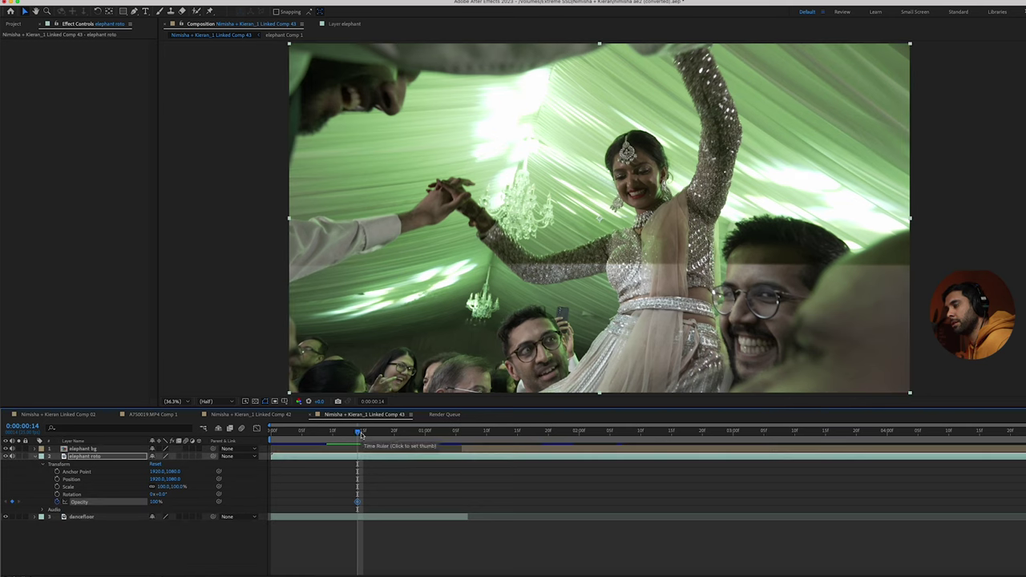
drag(358, 433, 412, 433)
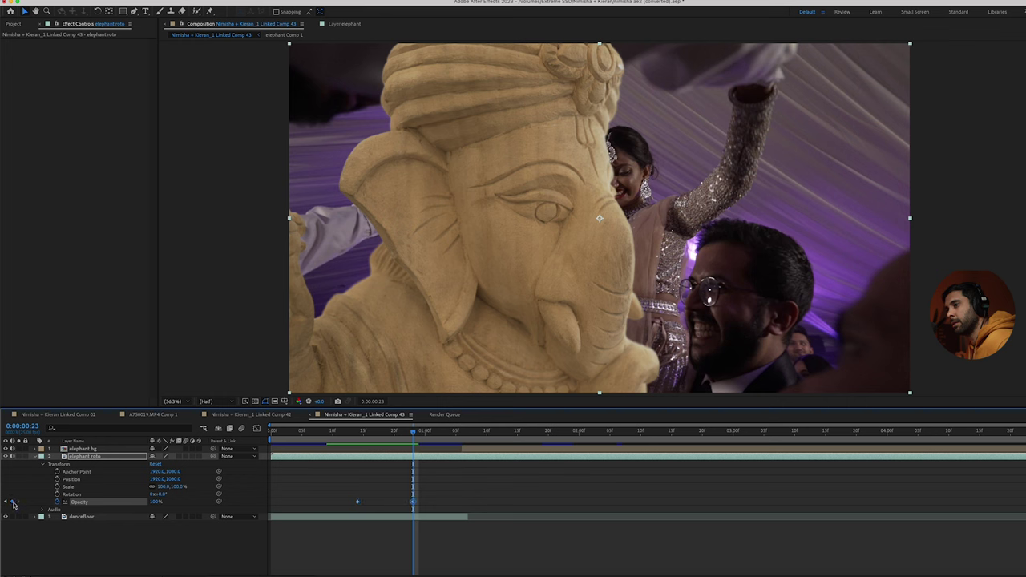
click(6, 502)
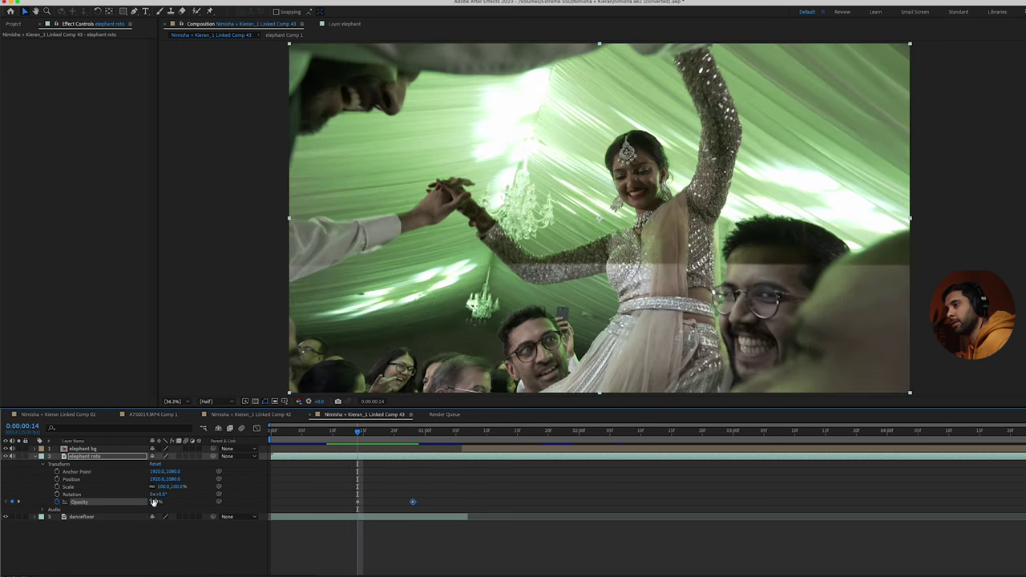
drag(340, 443, 459, 457)
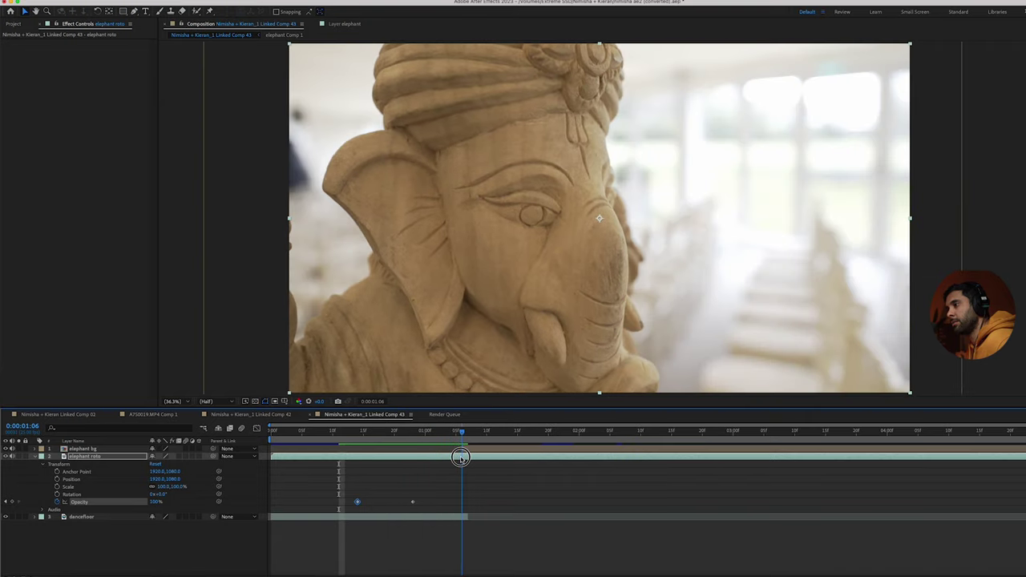
Add opacity keyframes to elephant bg at 0:00:01:06 and 0:00:01:14
click(84, 448)
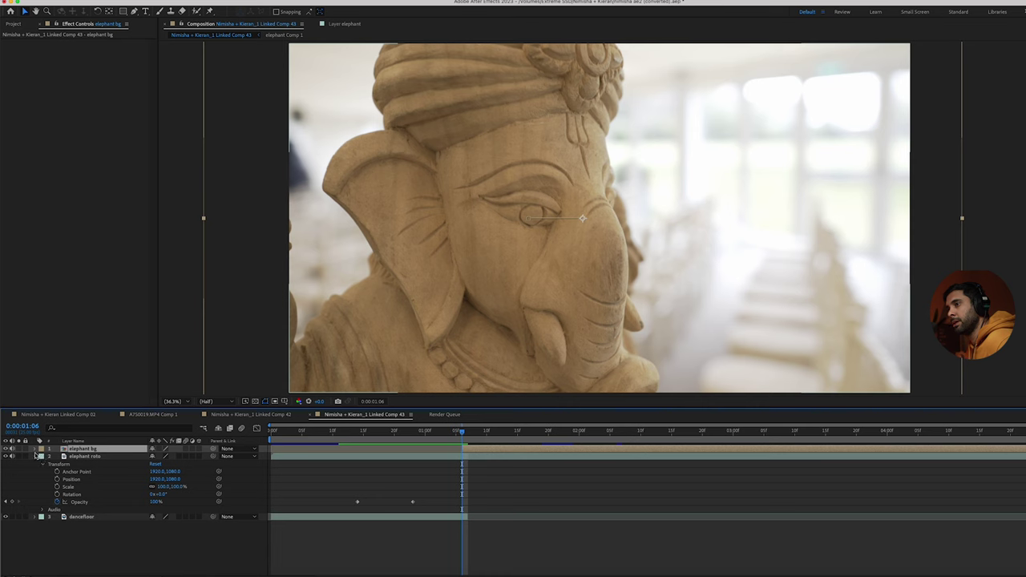
click(35, 449)
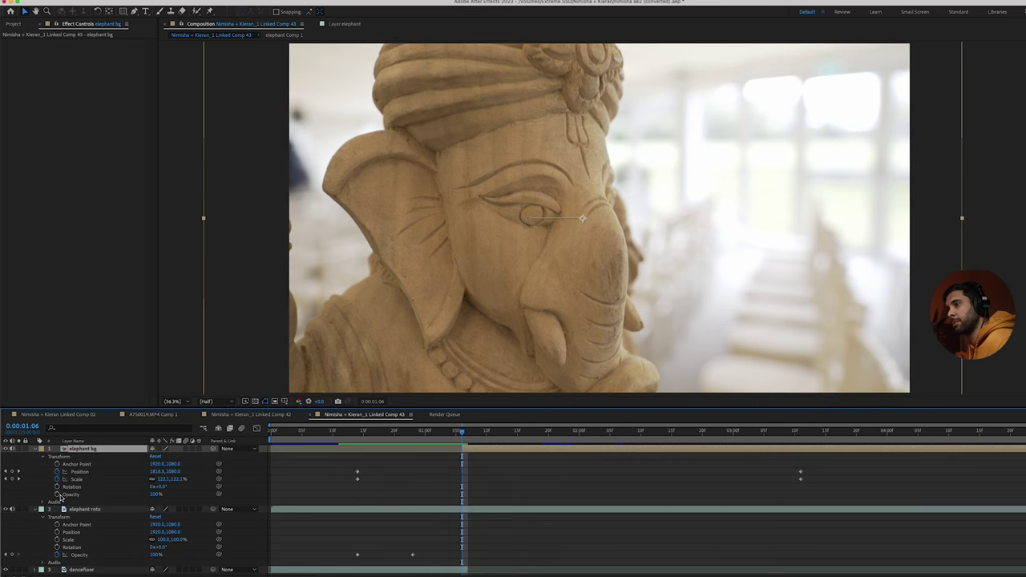
click(57, 493)
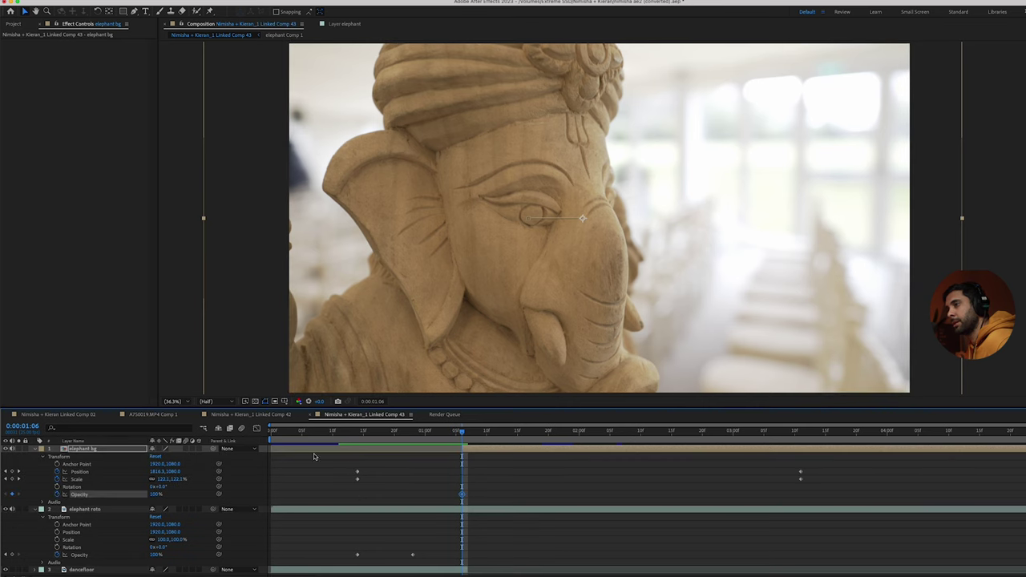
click(469, 571)
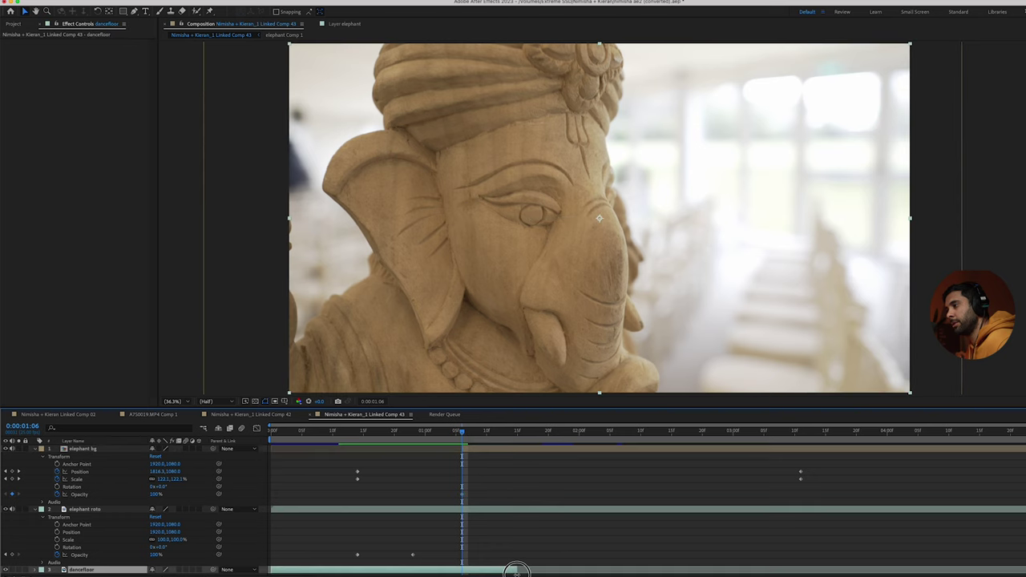
drag(463, 432, 513, 444)
click(512, 443)
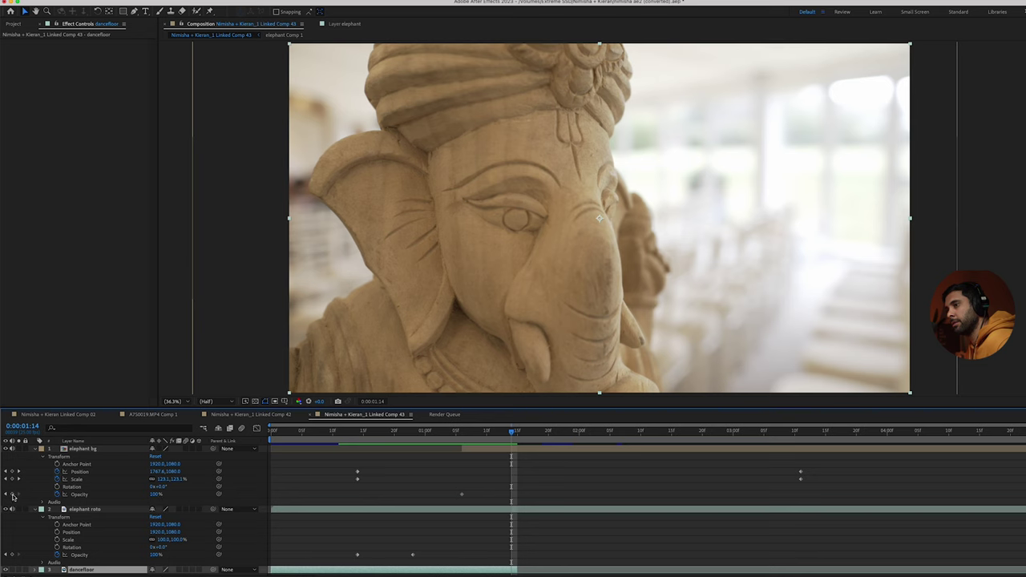
click(12, 495)
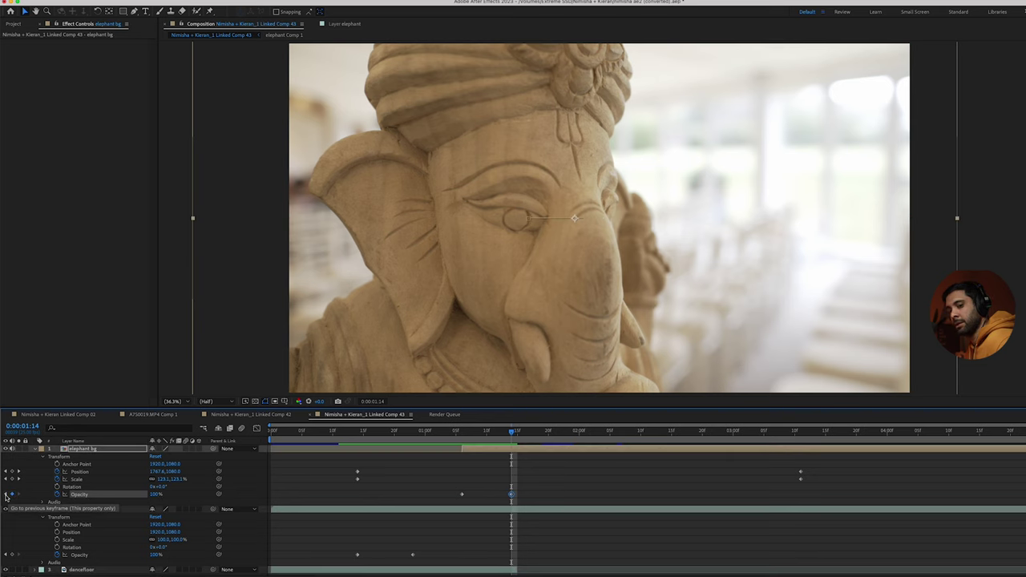
Set the 0:00:01:06 opacity keyframe to 0% and play the transition from the start
click(7, 494)
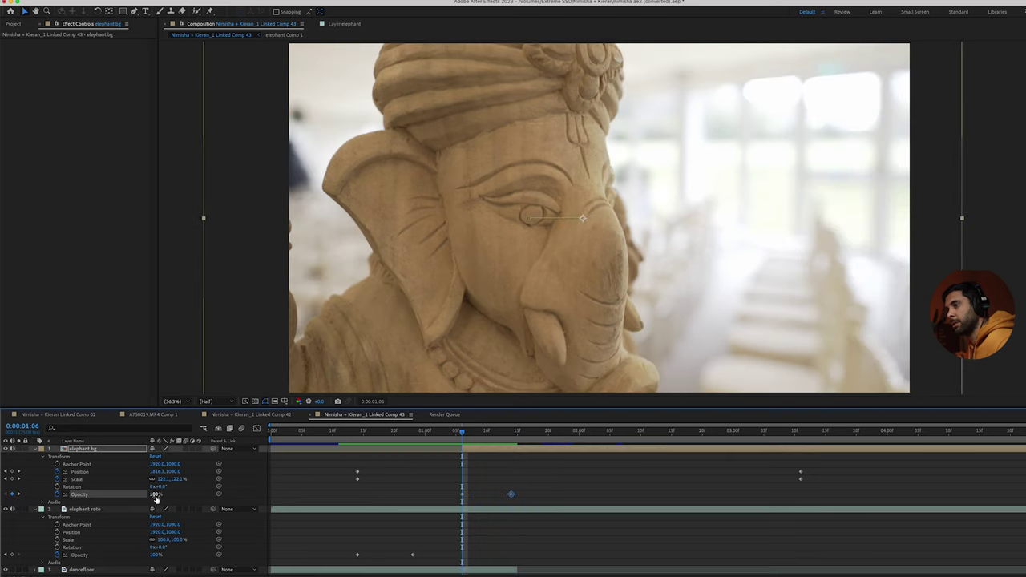
drag(156, 497, 20, 495)
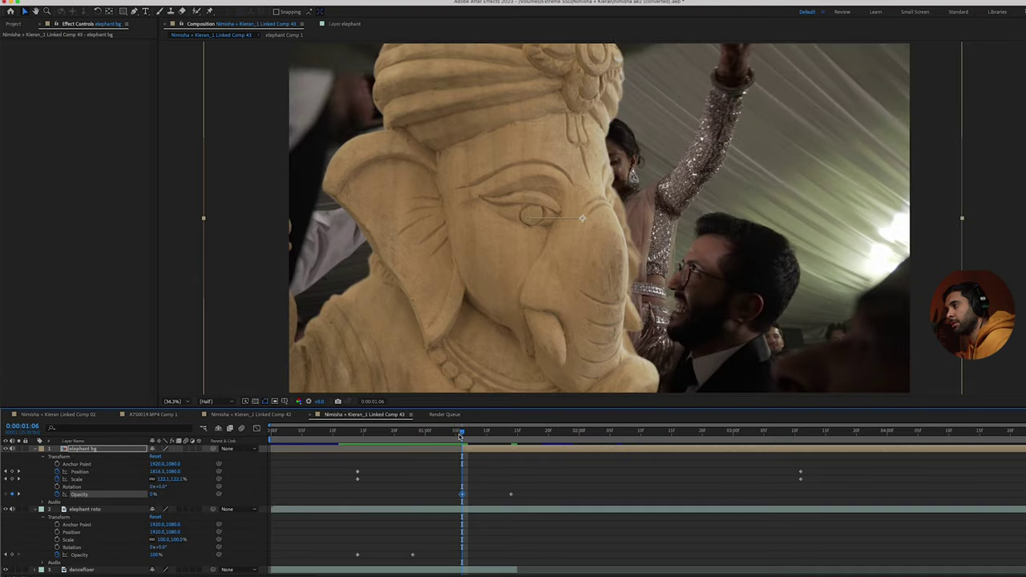
key(Home)
key(space)
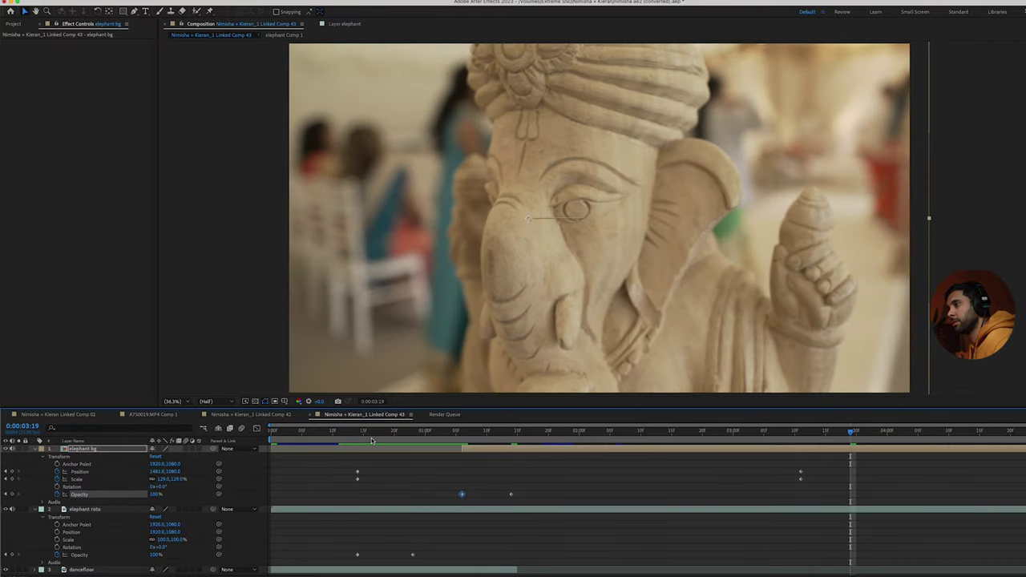
key(space)
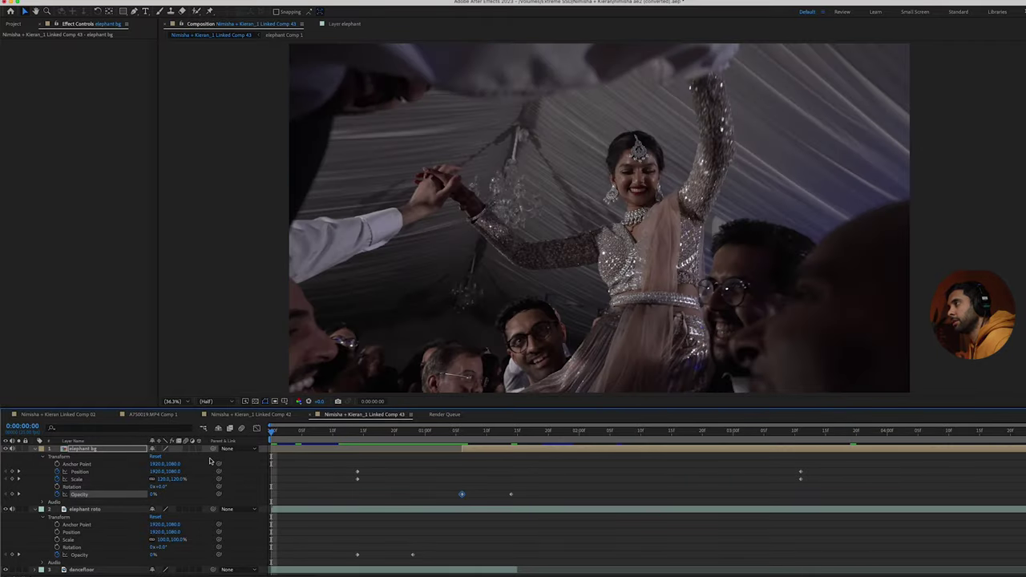
key(space)
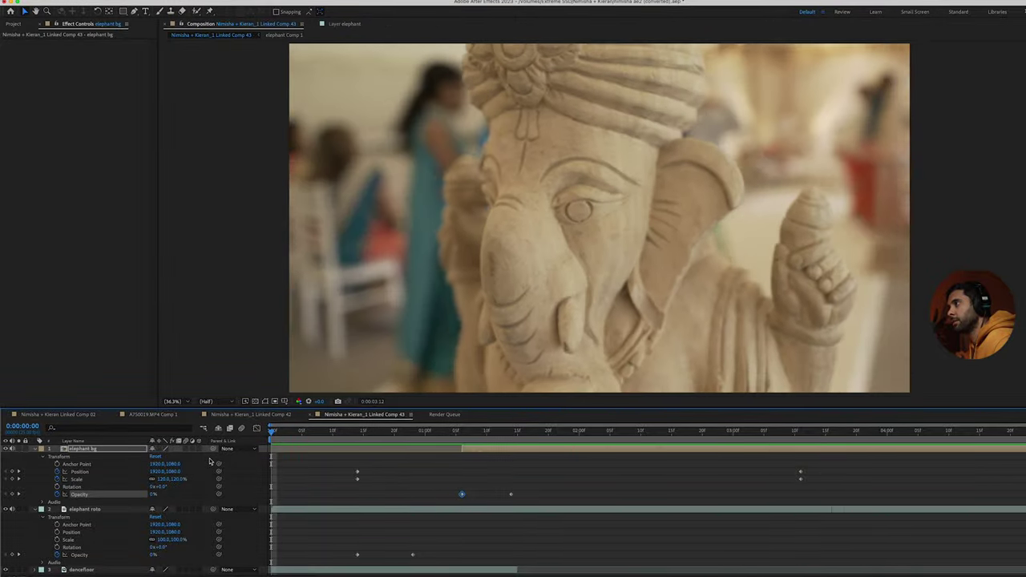
key(space)
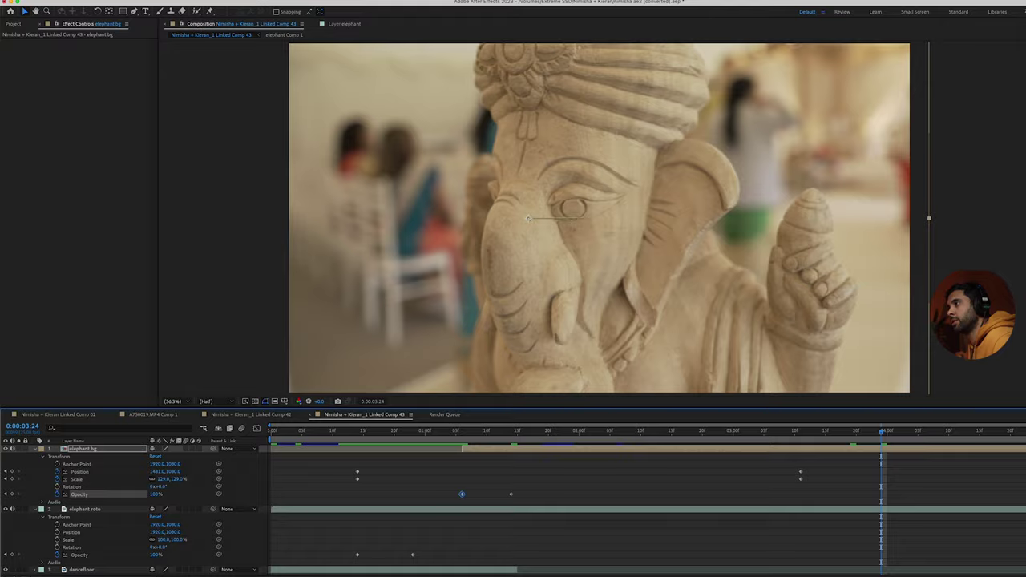